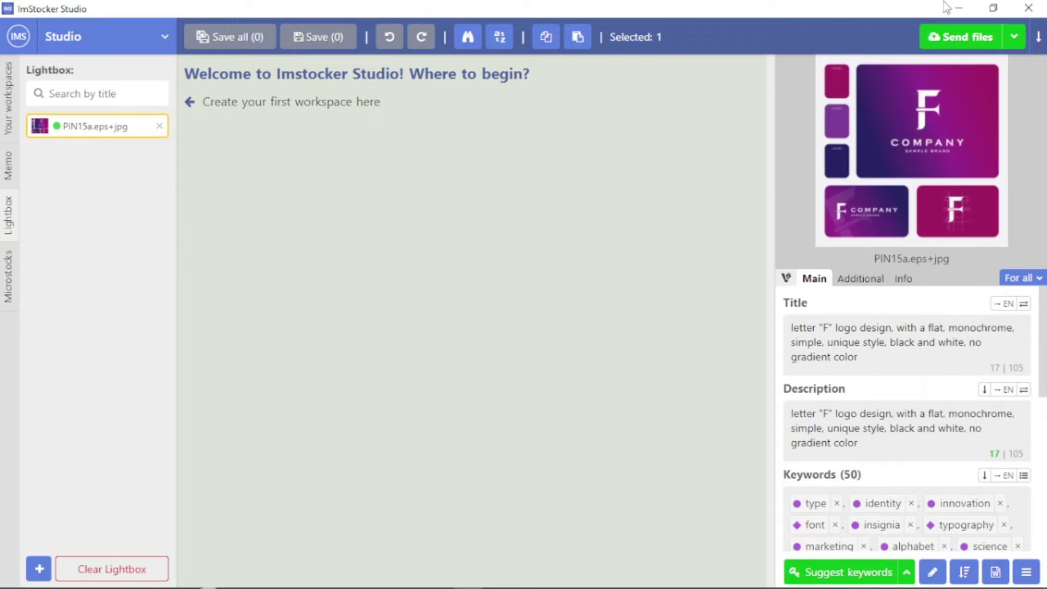
Minimize ImStocker Studio to return to Illustrator's File Info dialog for PIN15a.eps
click(957, 9)
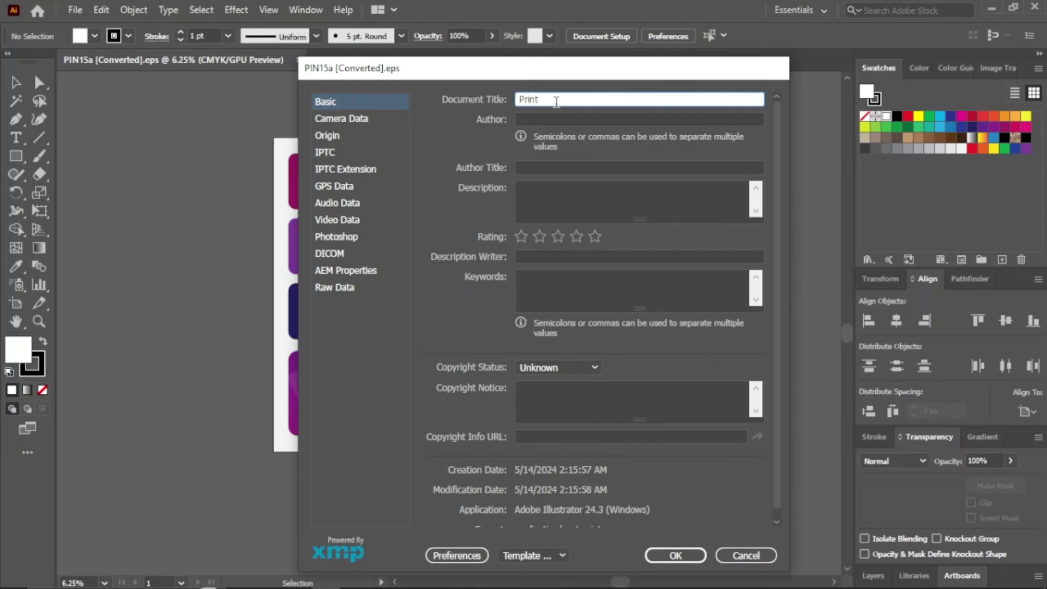
Confirm the letter F logo File Info entries and save the document as a template
click(584, 199)
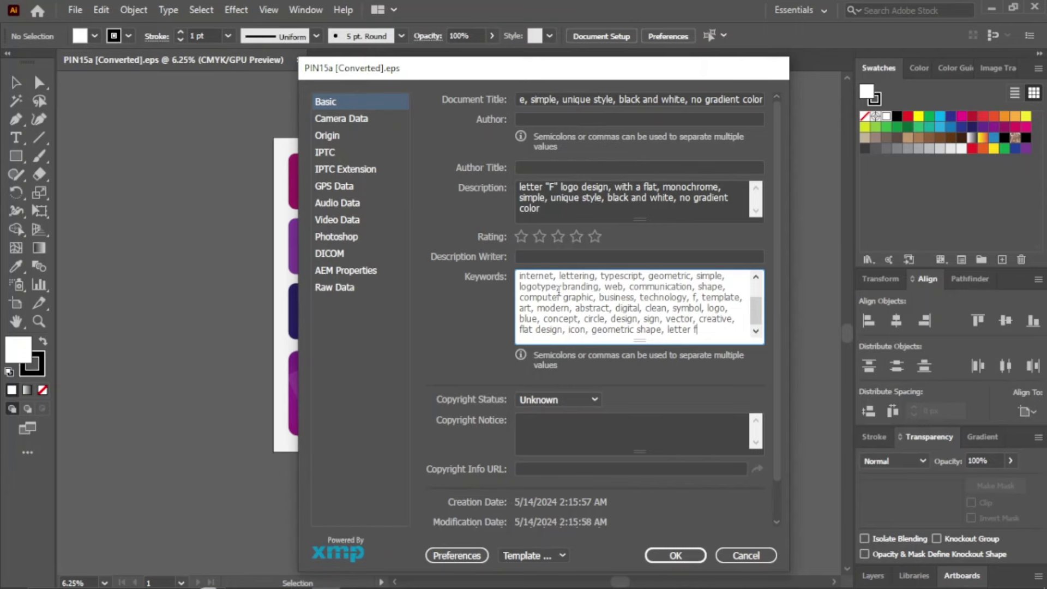
click(684, 556)
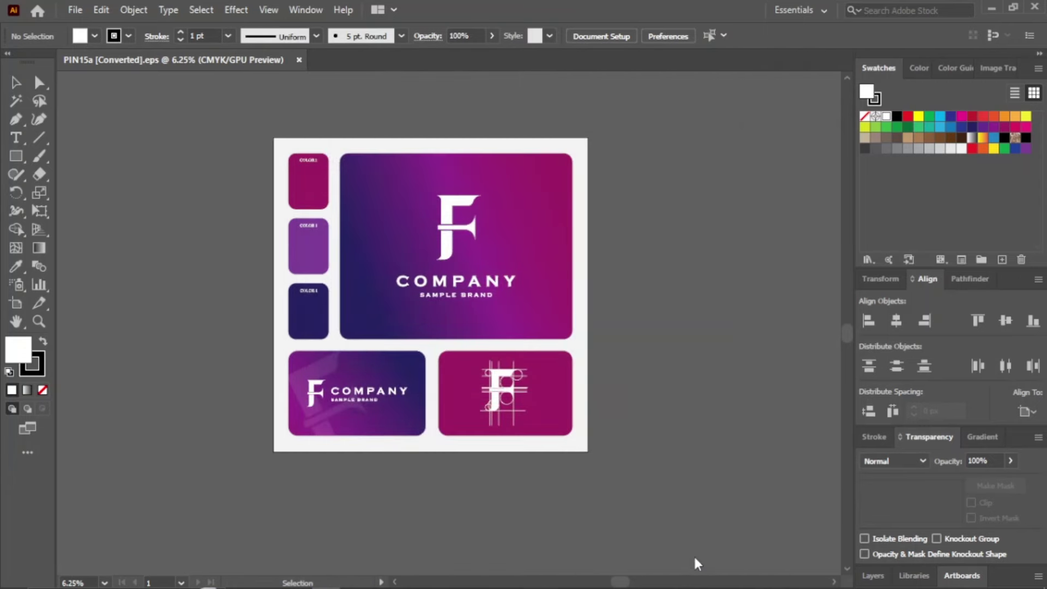
click(77, 11)
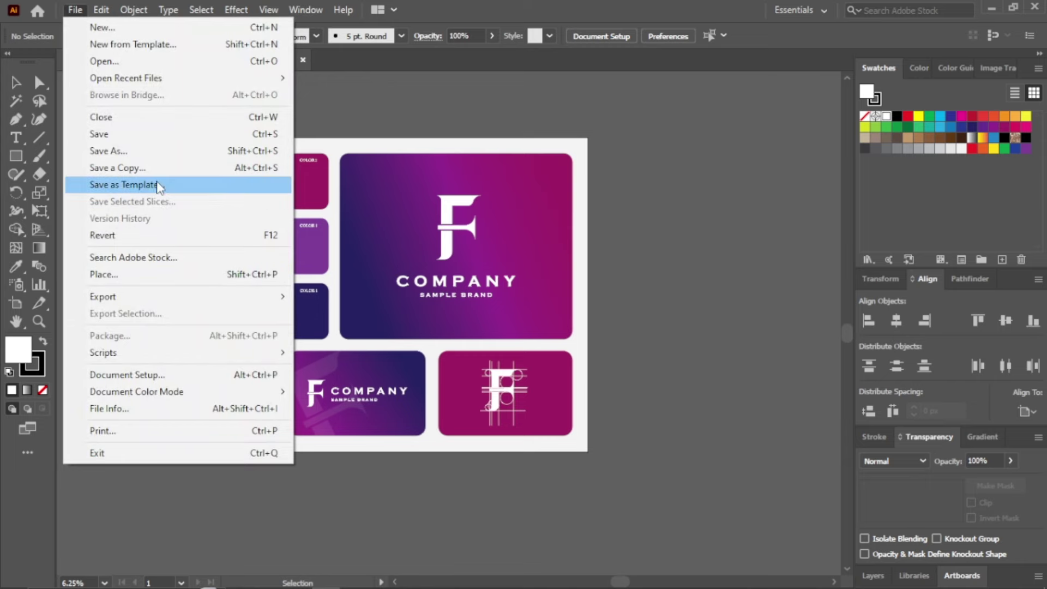
click(157, 183)
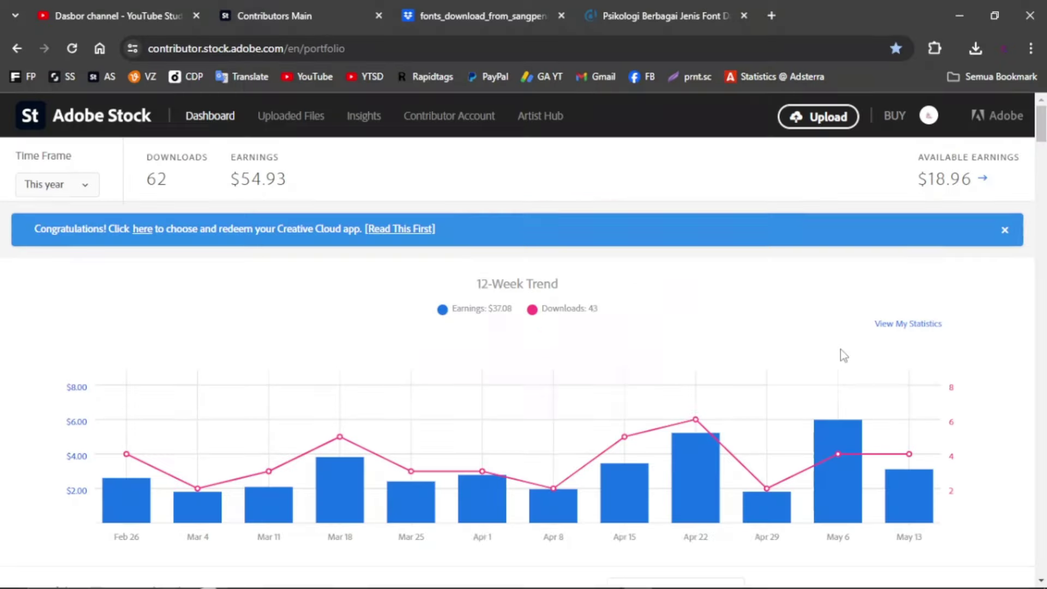
Switch away from the Adobe Stock earnings dashboard back to the desktop apps with Alt+Tab
key(alt+Tab)
key(alt+Tab)
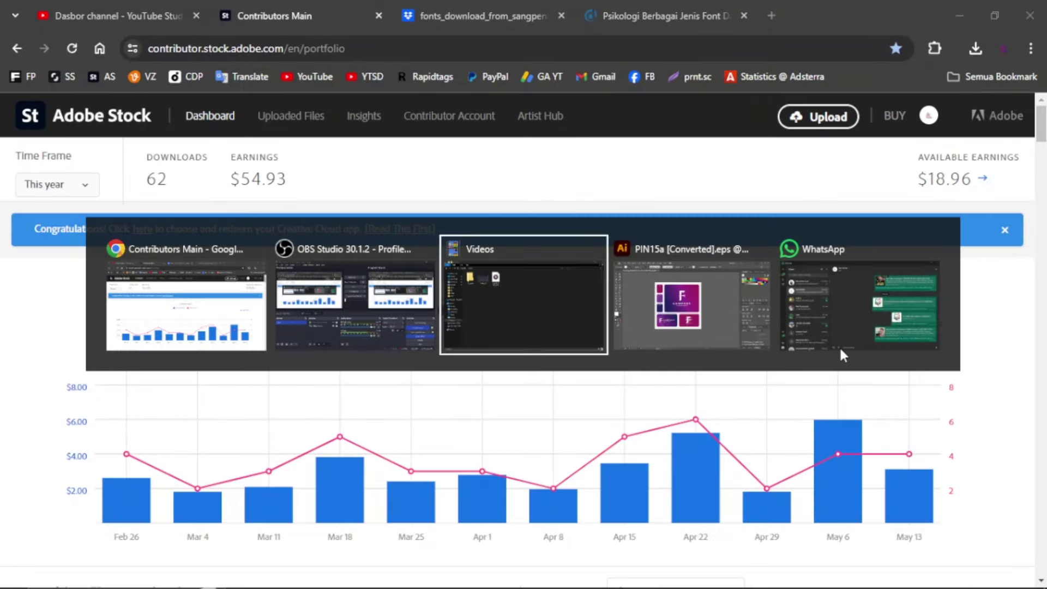
key(alt+Tab)
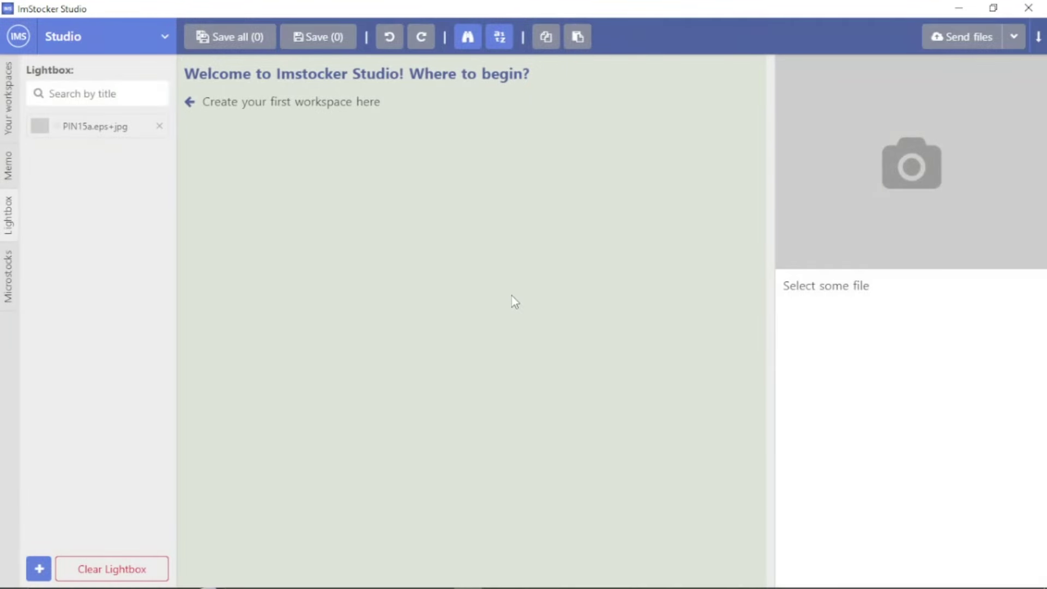
Load PIN15a's title, description and 50 keywords from the Lightbox, then minimize ImStocker Studio
click(99, 131)
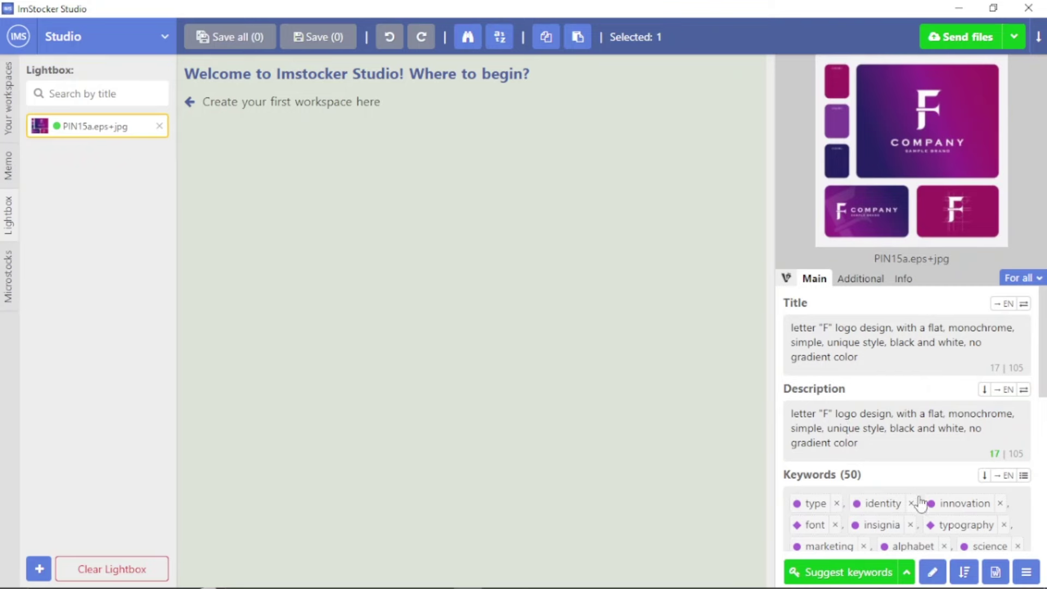
click(957, 8)
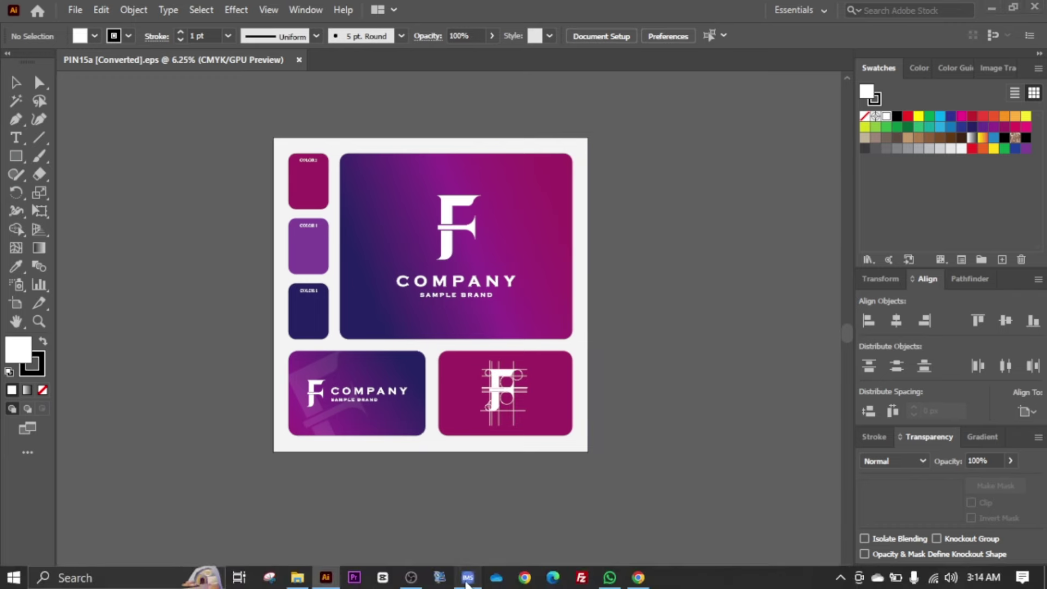
Open File Info for PIN15a [Converted].eps in Illustrator
click(467, 578)
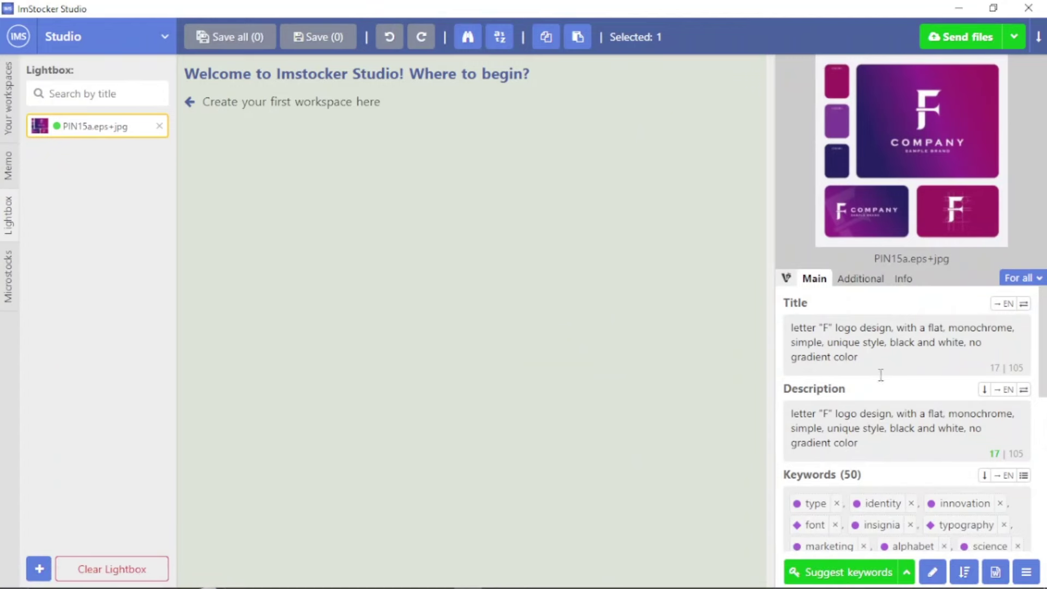
click(955, 10)
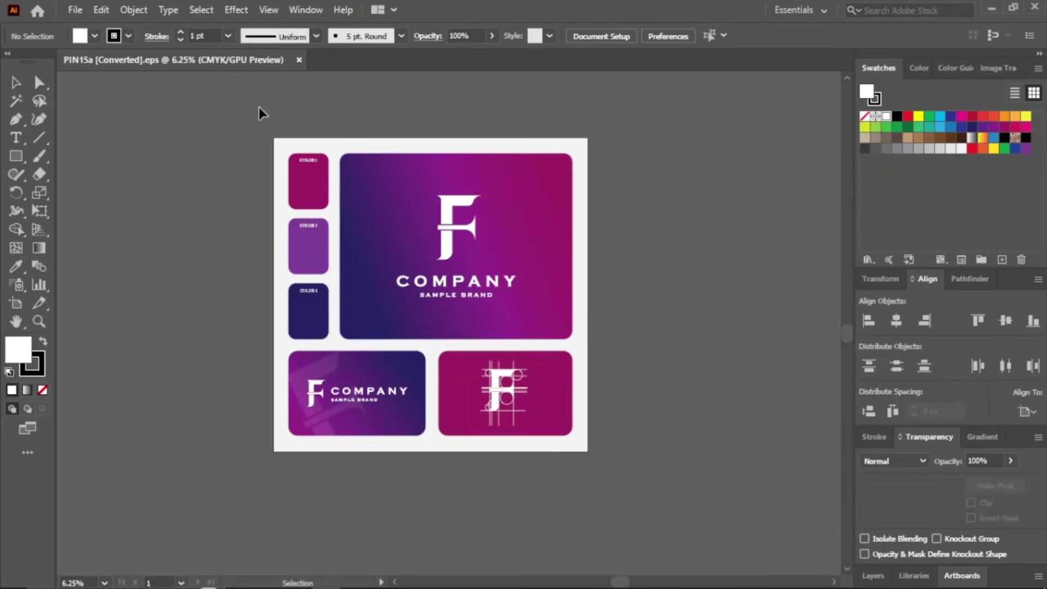
click(75, 10)
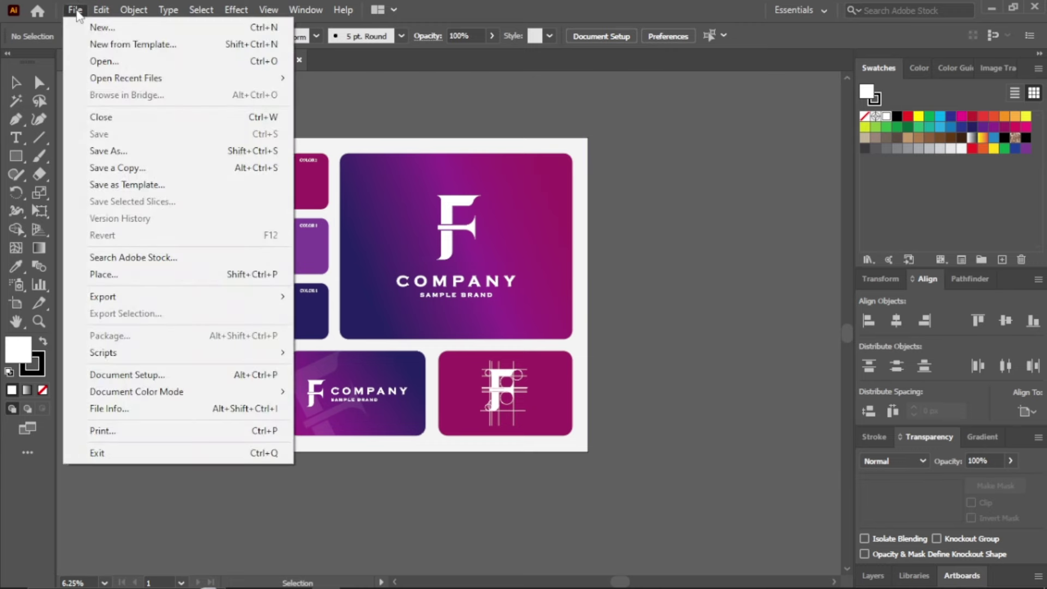
click(139, 408)
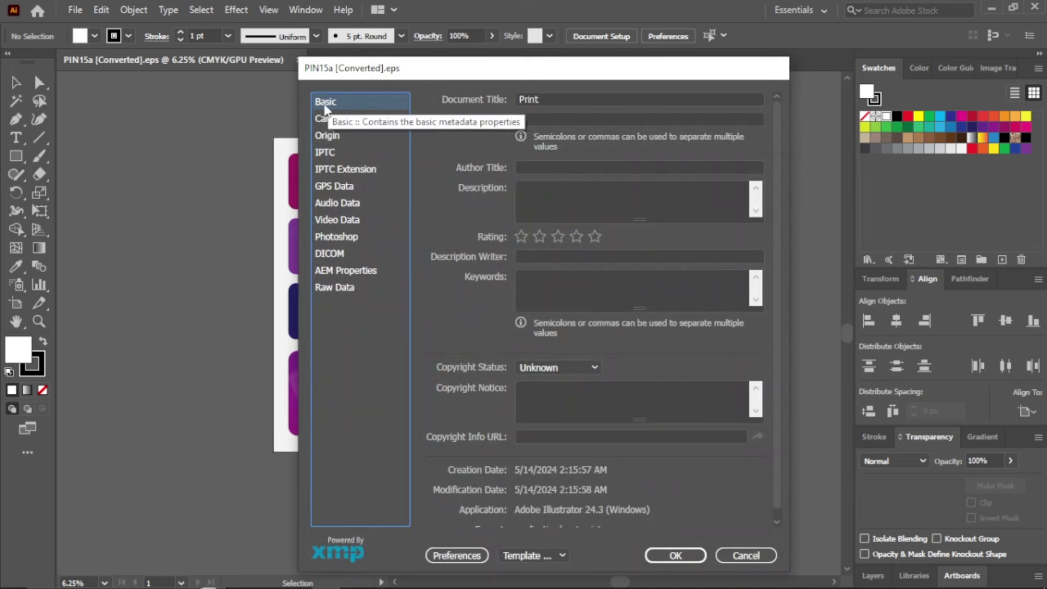
Review the Document Title, Author, Description and Keywords fields, leaving Keywords ready for input
click(556, 98)
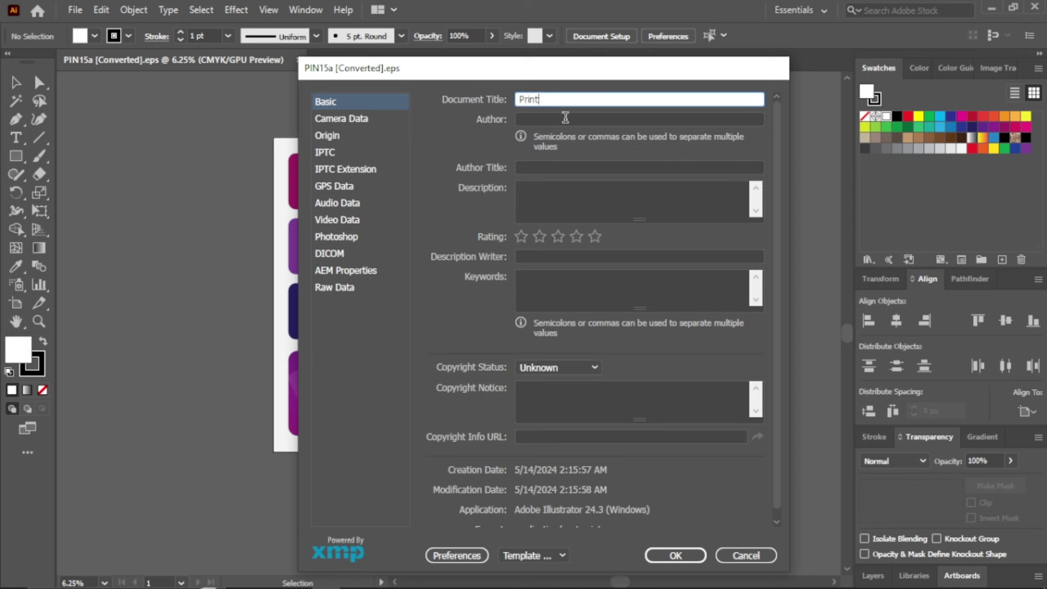
click(565, 117)
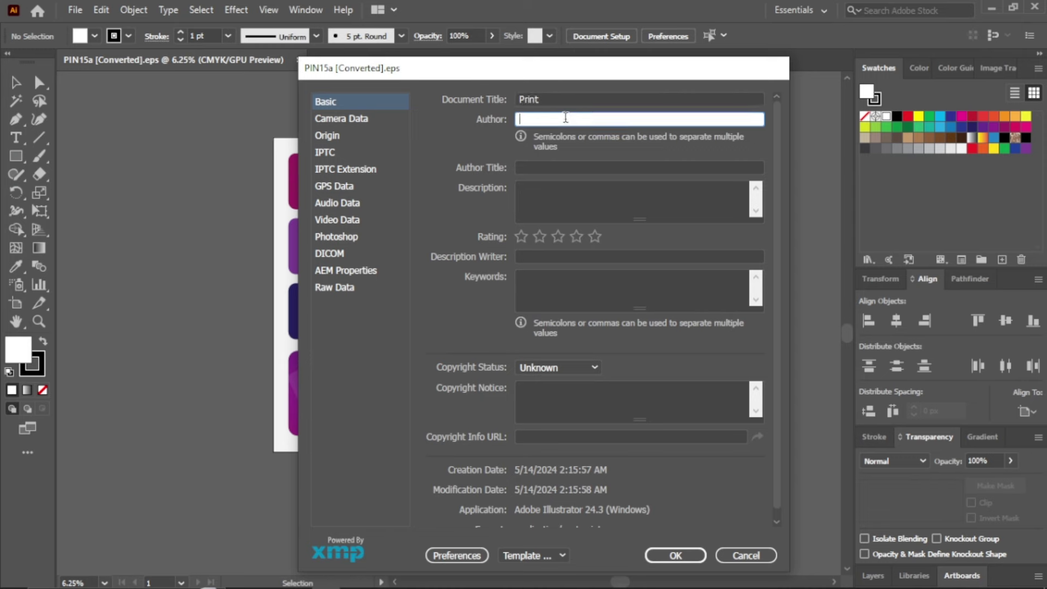
click(556, 101)
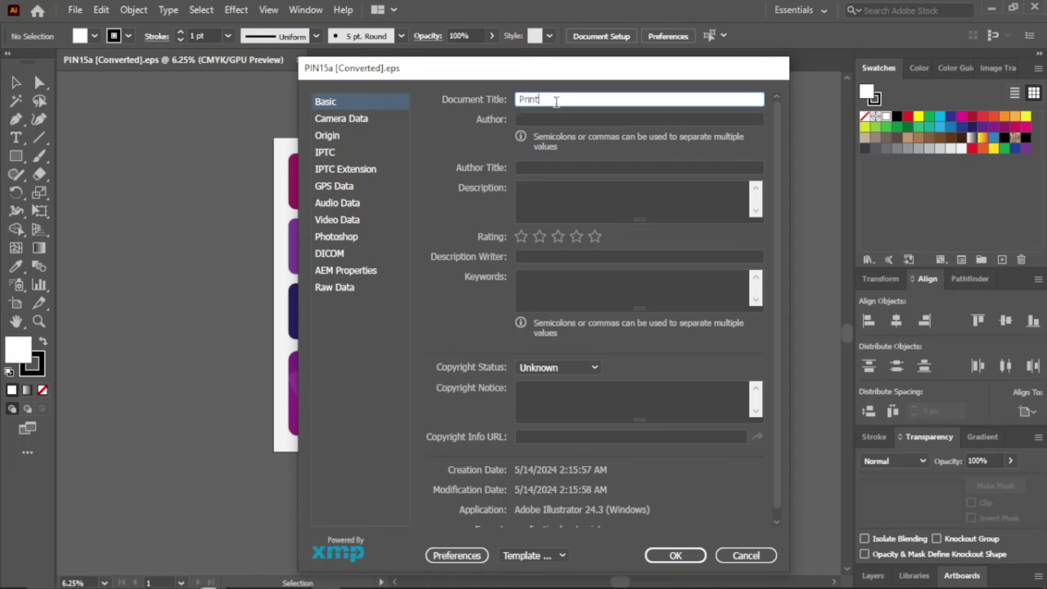
click(583, 199)
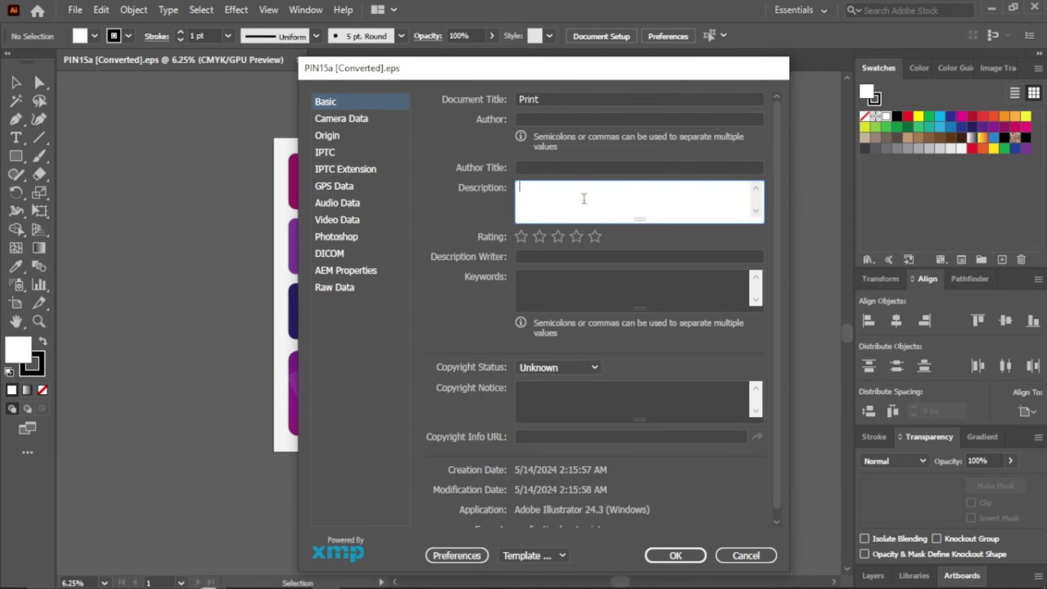
click(585, 293)
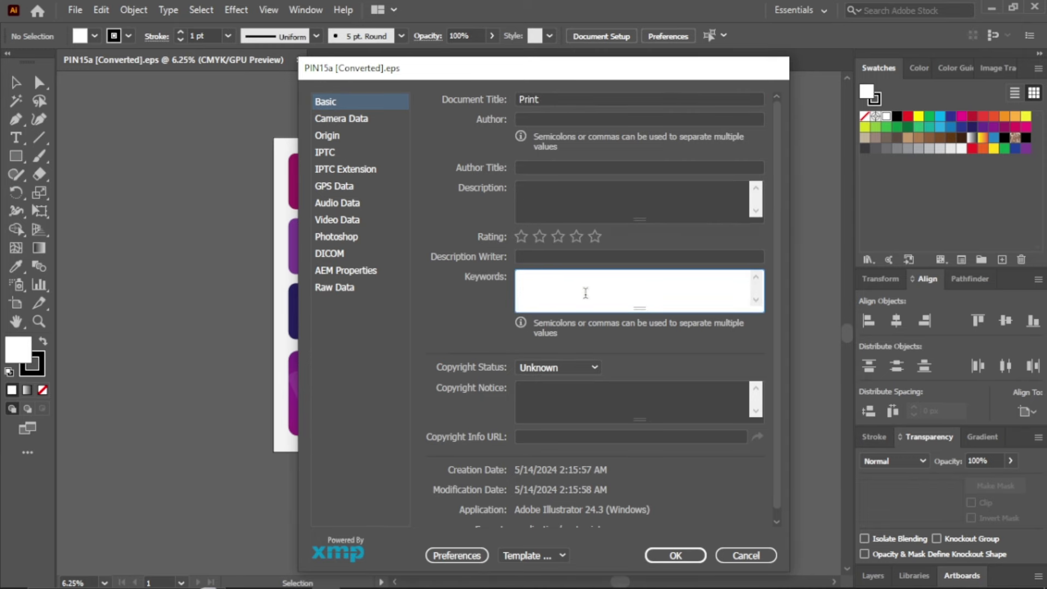
drag(774, 314, 771, 354)
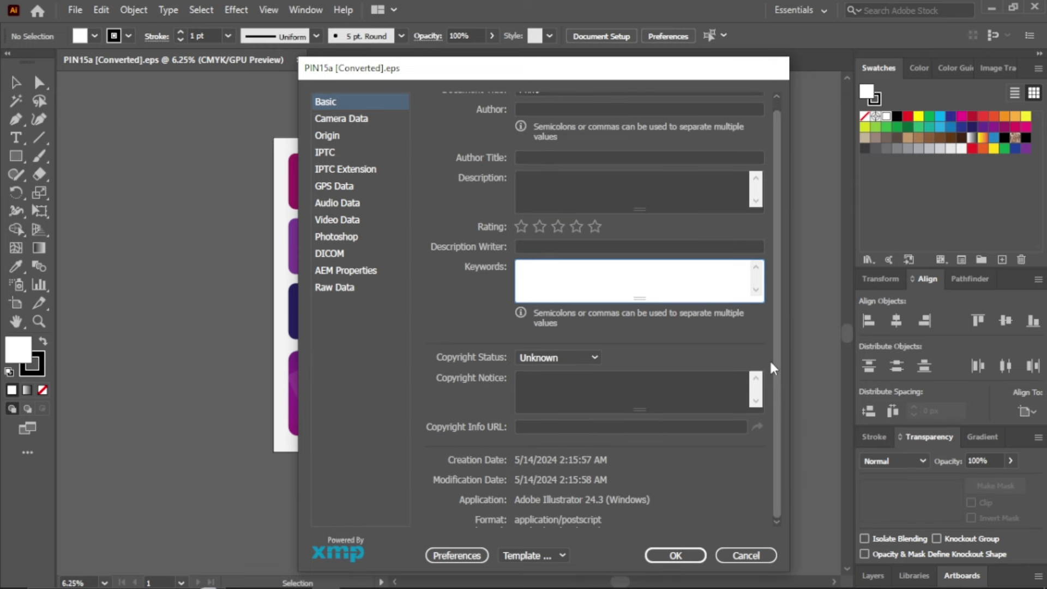
scroll(769, 359, up, 1)
click(592, 97)
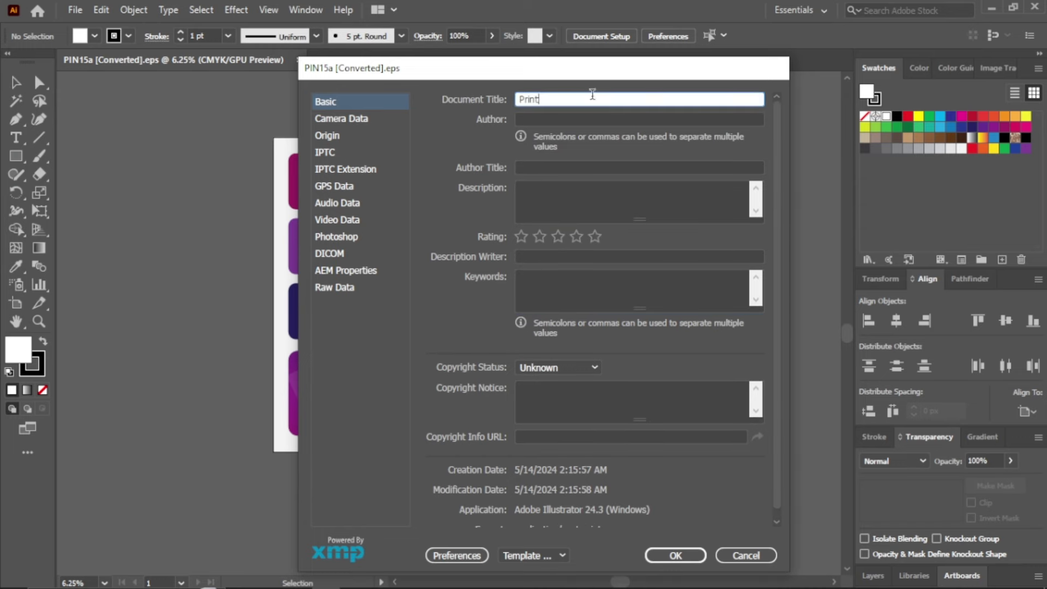
click(588, 203)
click(609, 289)
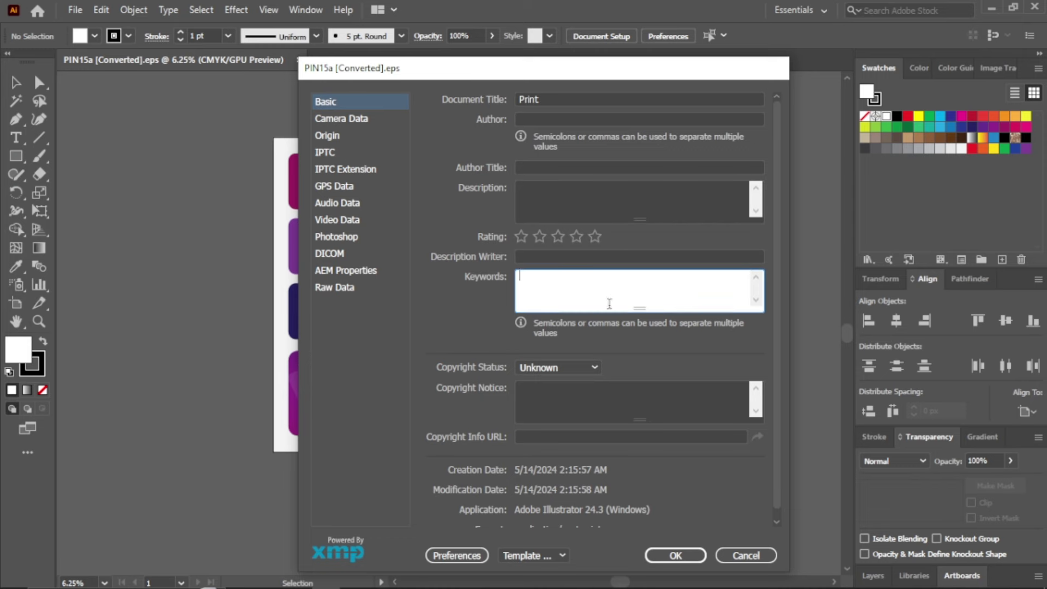
Copy the letter F logo text from ImStocker into Document Title, replacing Print, and into Description
click(468, 578)
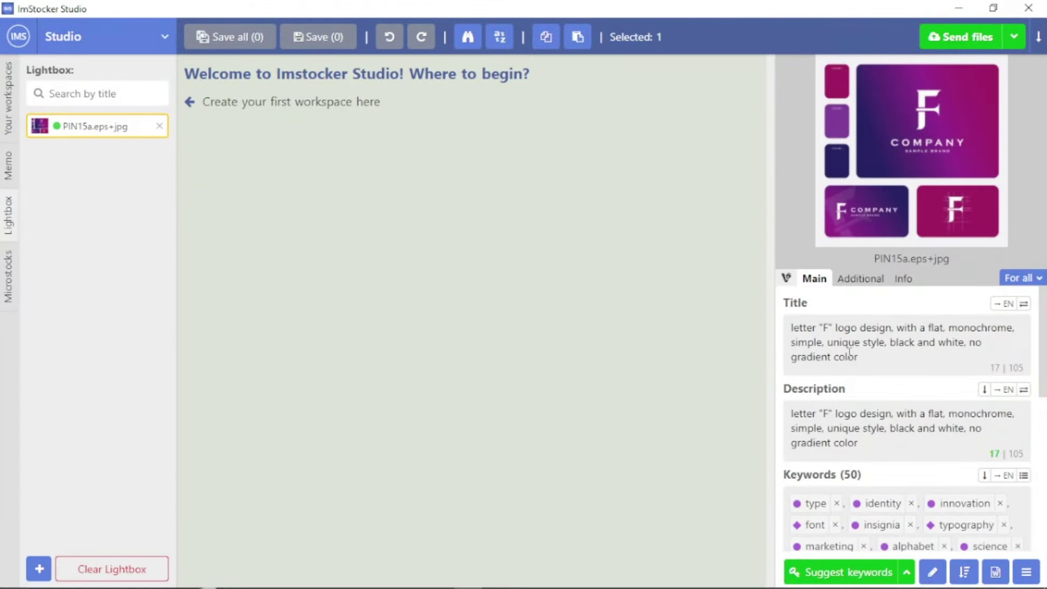
key(ctrl+a)
key(ctrl+c)
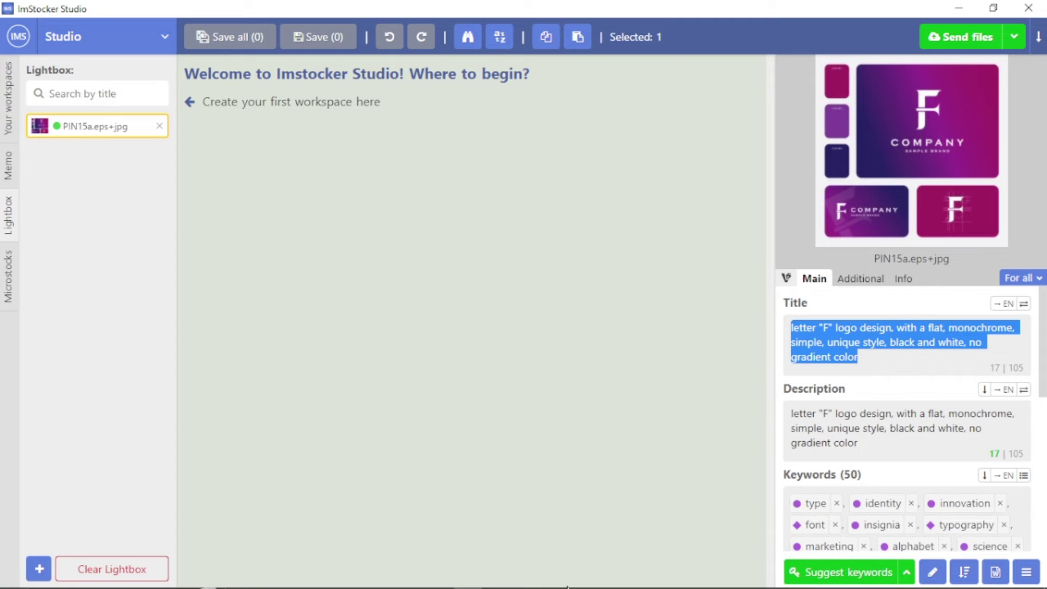
key(alt+Tab)
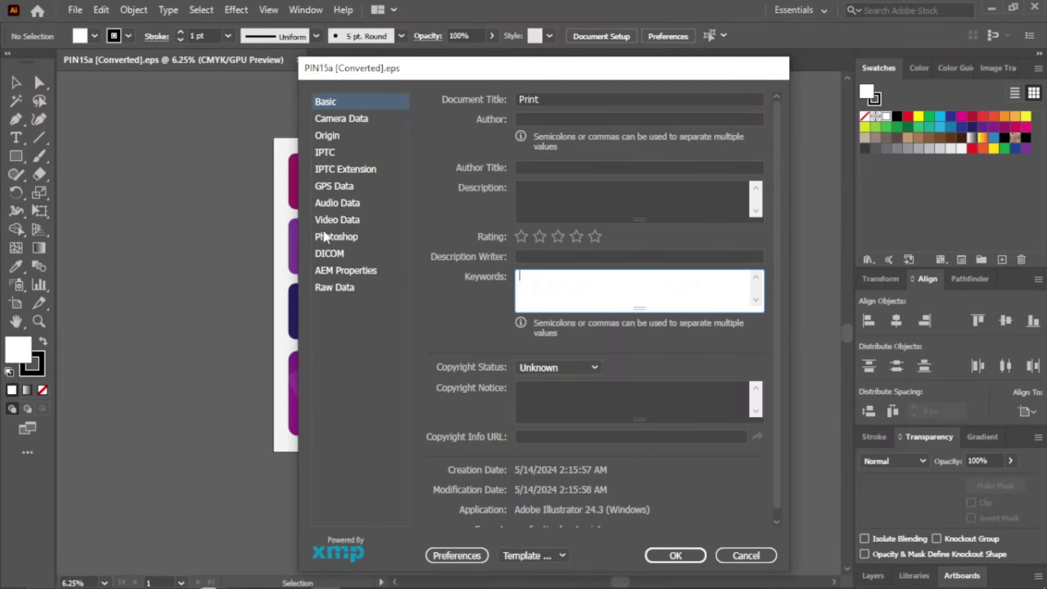
click(565, 97)
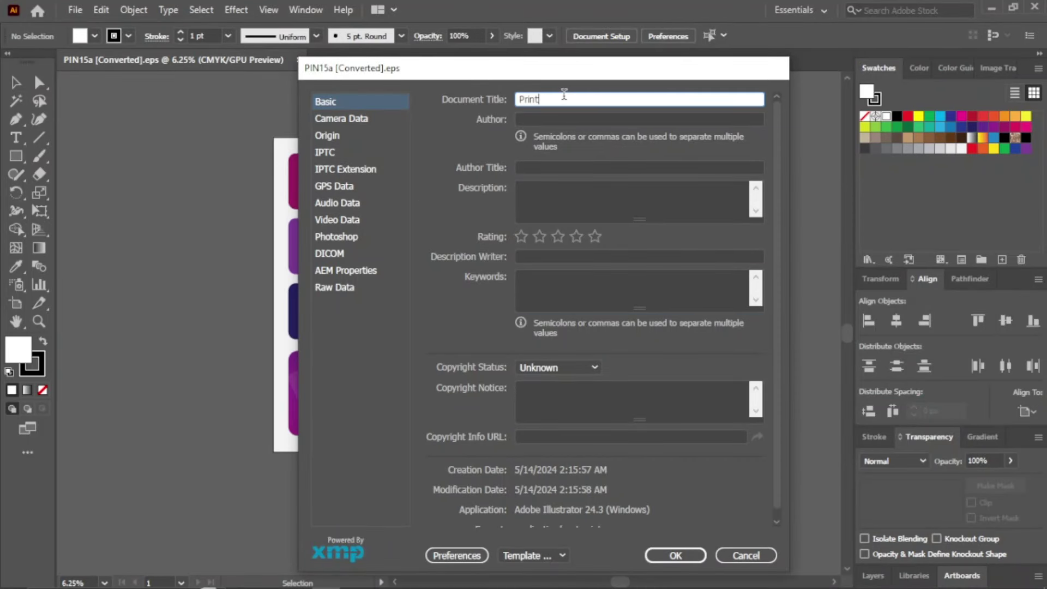
key(ctrl+a)
key(ctrl+v)
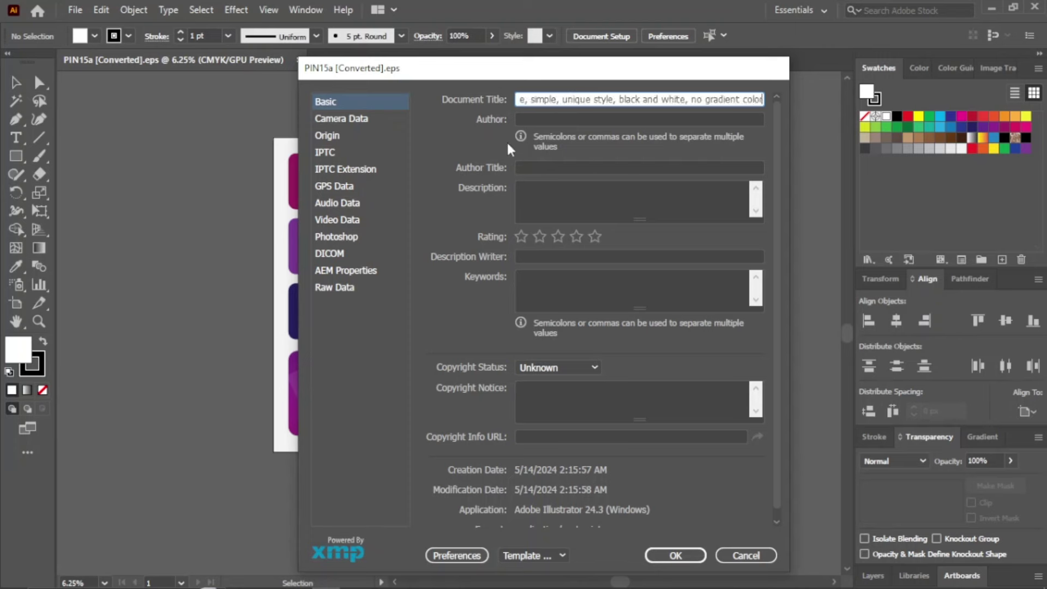
click(566, 204)
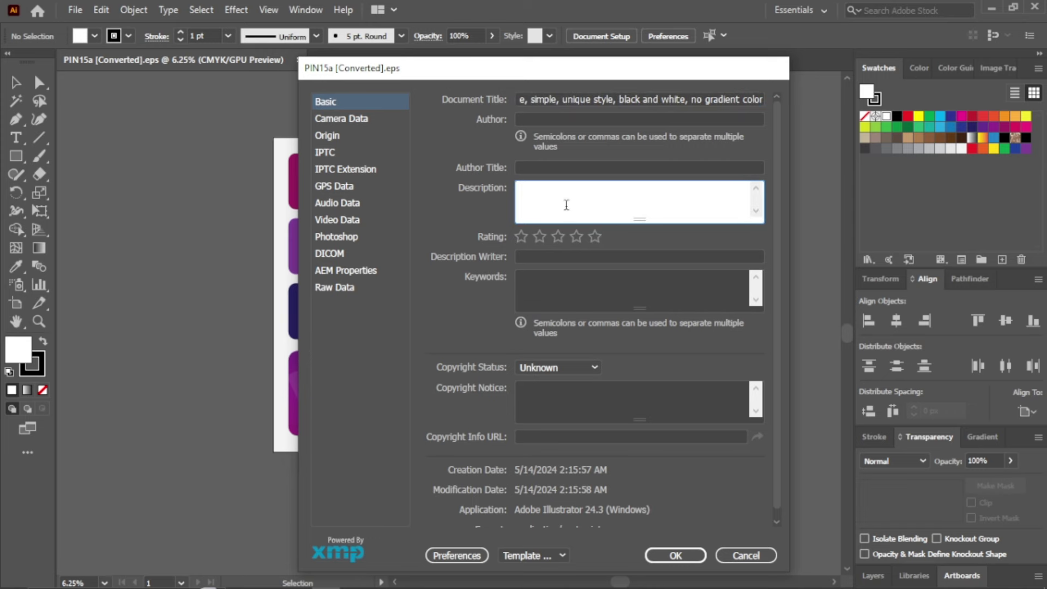
key(ctrl+v)
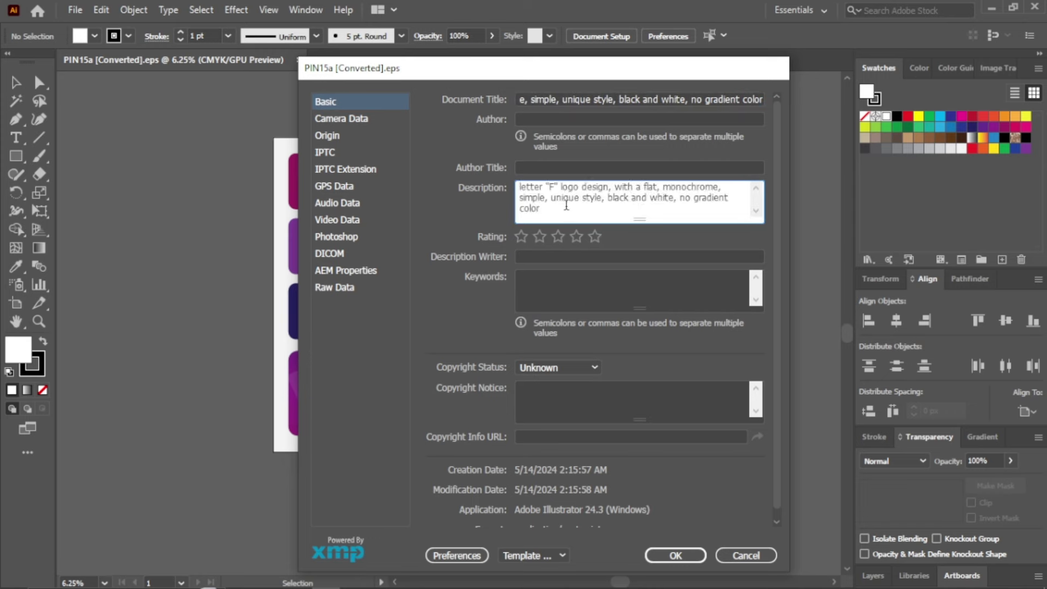
mouse_move(525, 580)
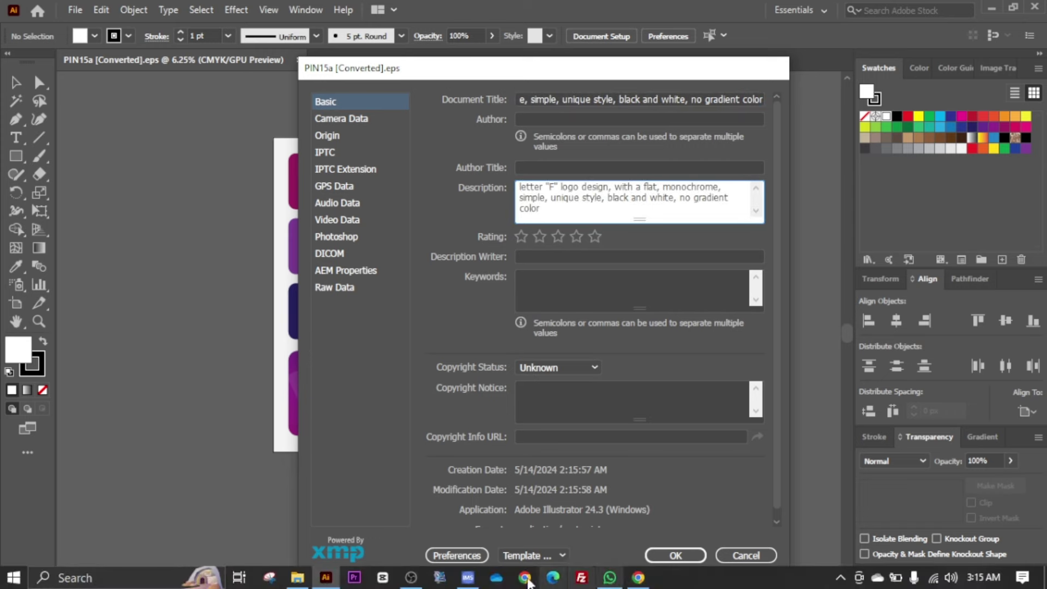
Copy the 50 keywords from ImStocker into File Info's Keywords field and confirm the dialog
click(468, 578)
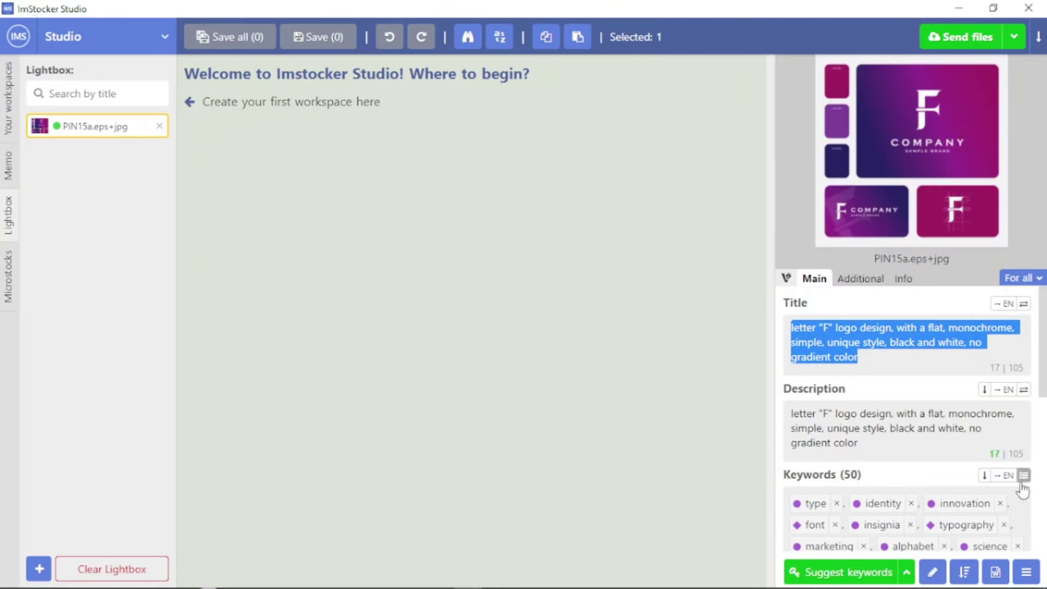
click(1024, 571)
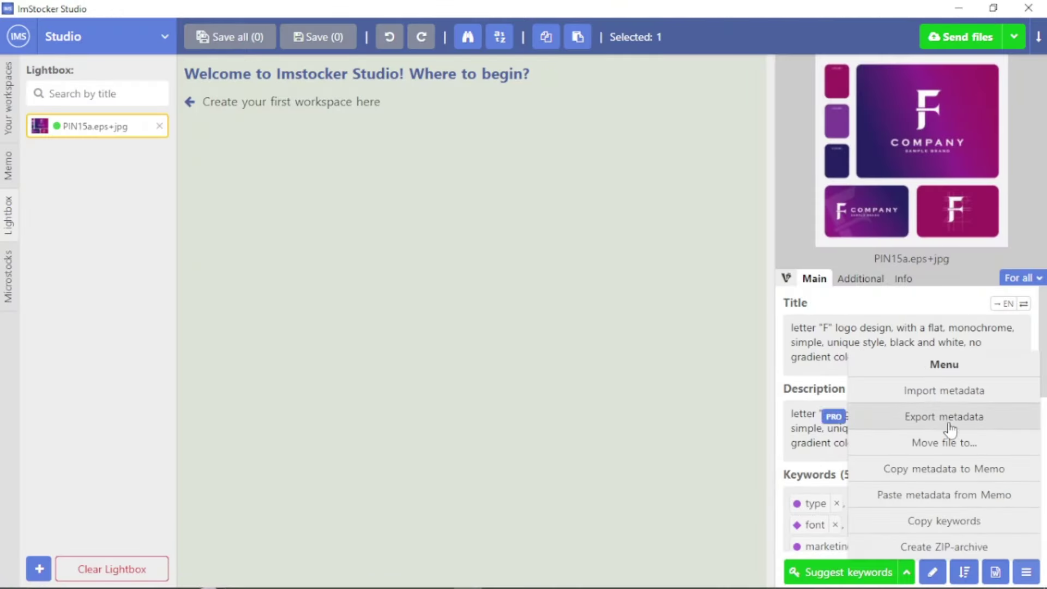
click(957, 522)
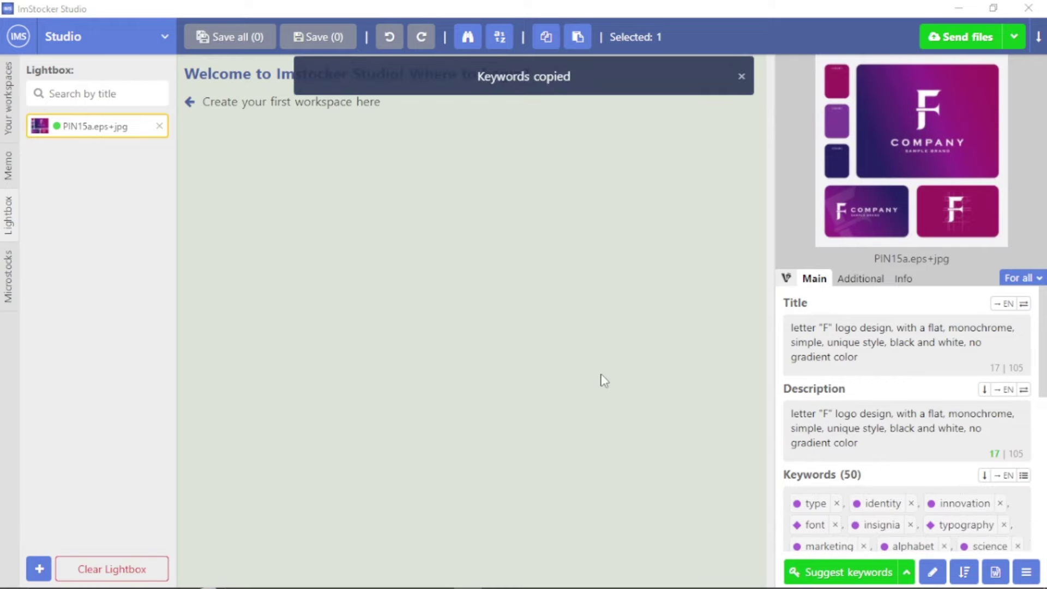
key(alt+Tab)
click(572, 292)
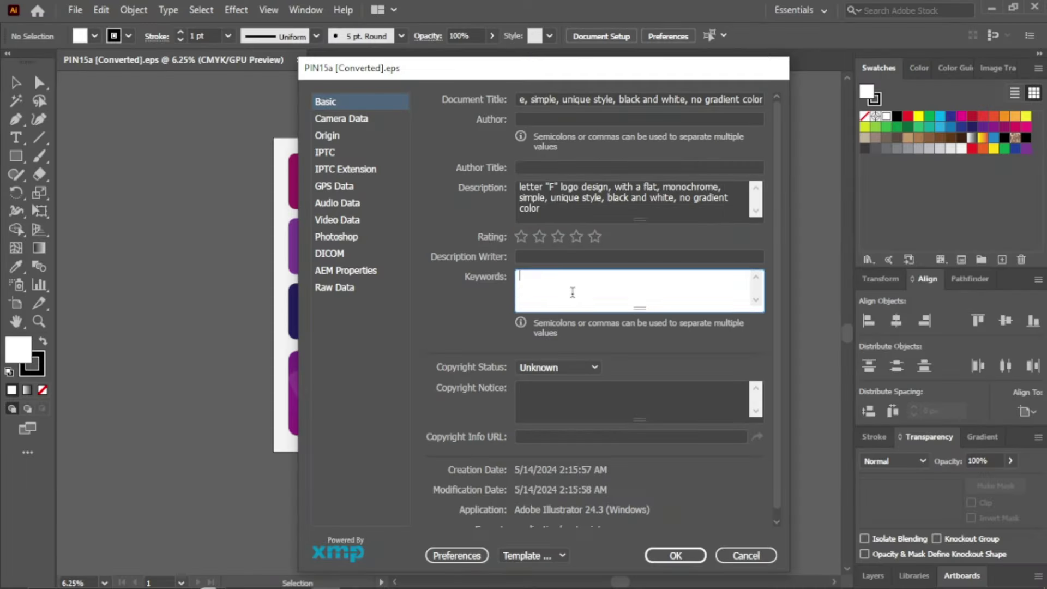
key(ctrl+v)
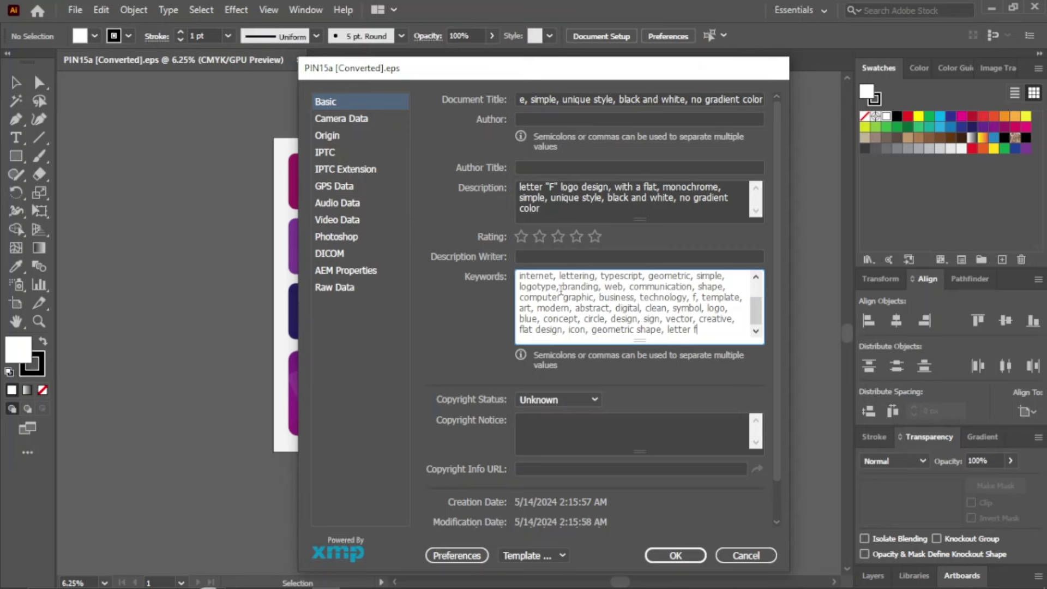
click(693, 556)
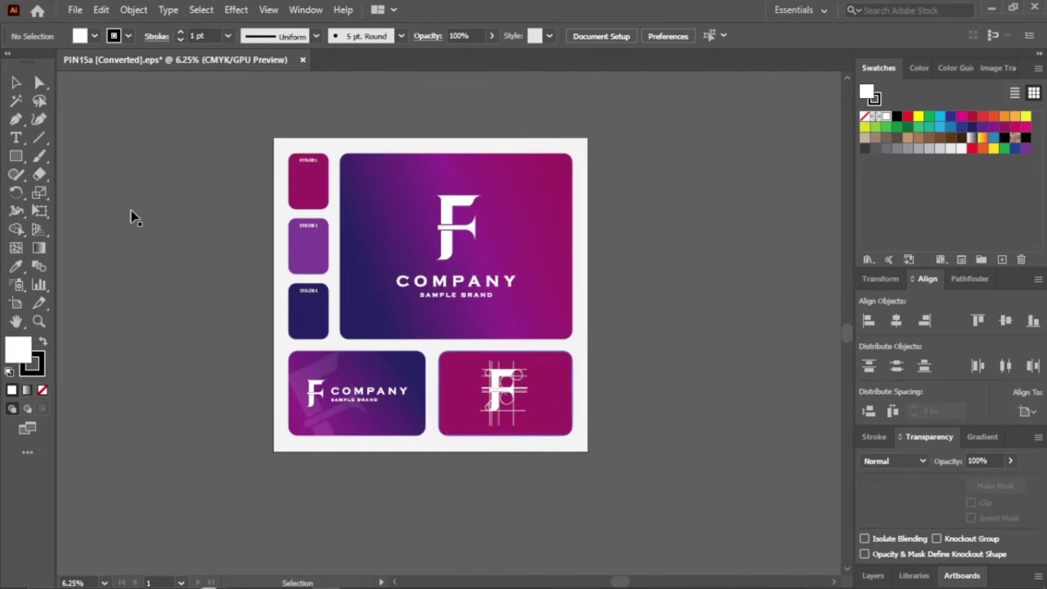
Save As into D:\MICROSTOCK\VECTOR\2. STOCK VECTOR\PIN15 with the file name PIN15b
click(76, 11)
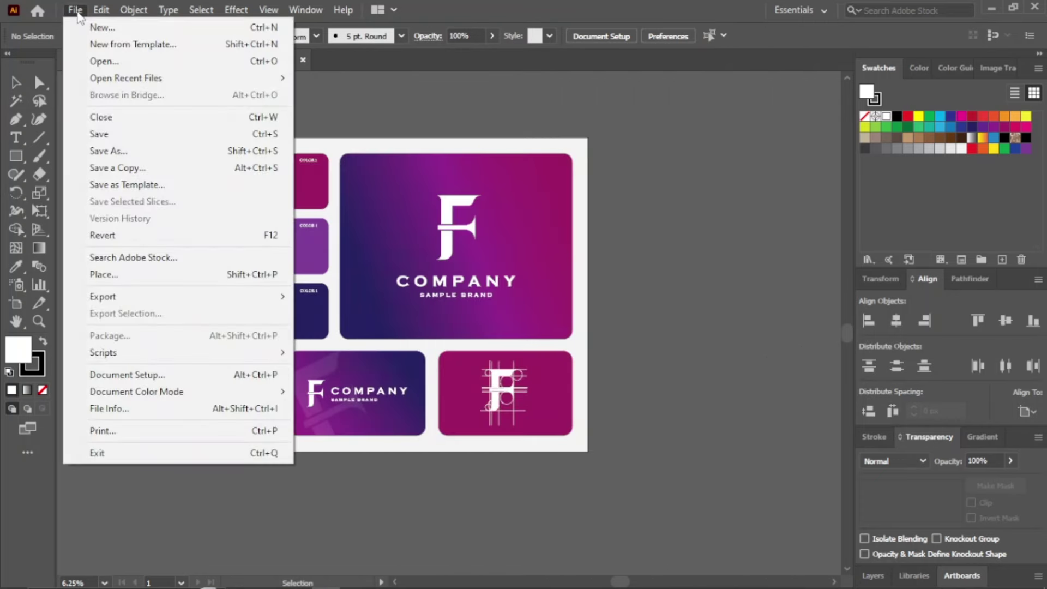
click(130, 184)
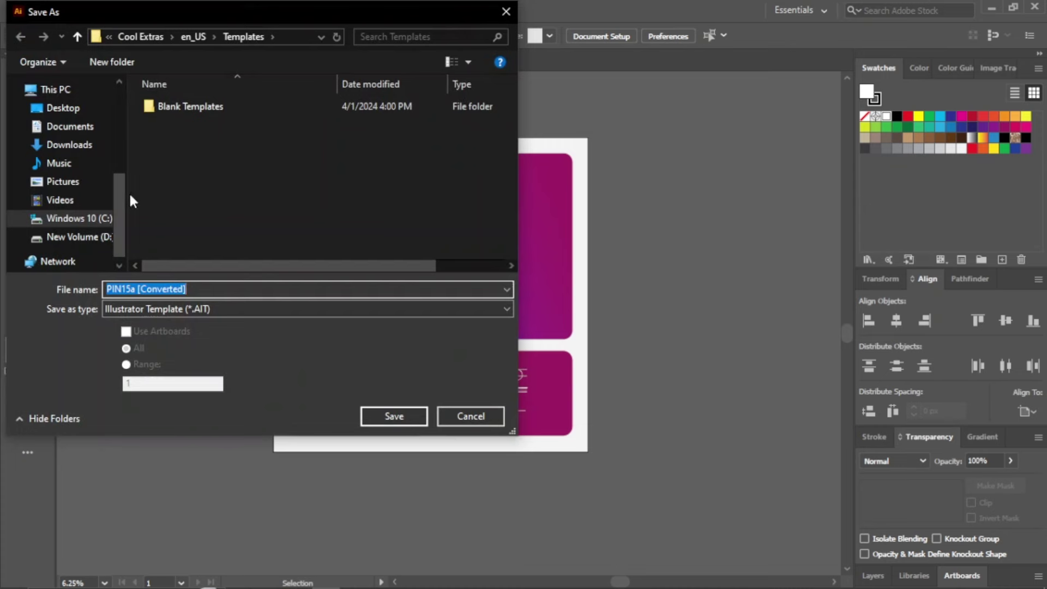
click(103, 239)
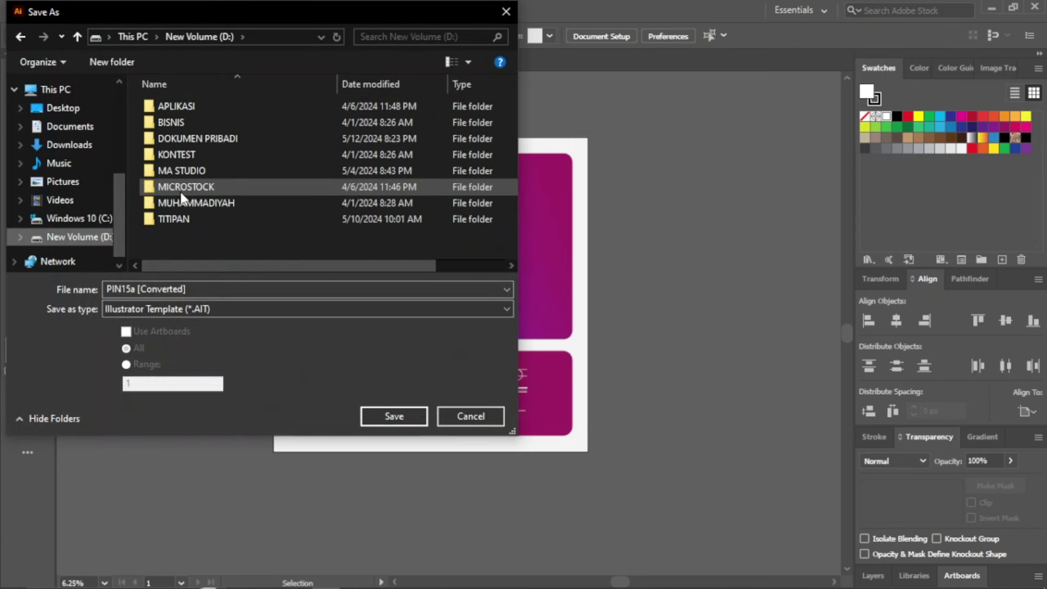
double_click(181, 188)
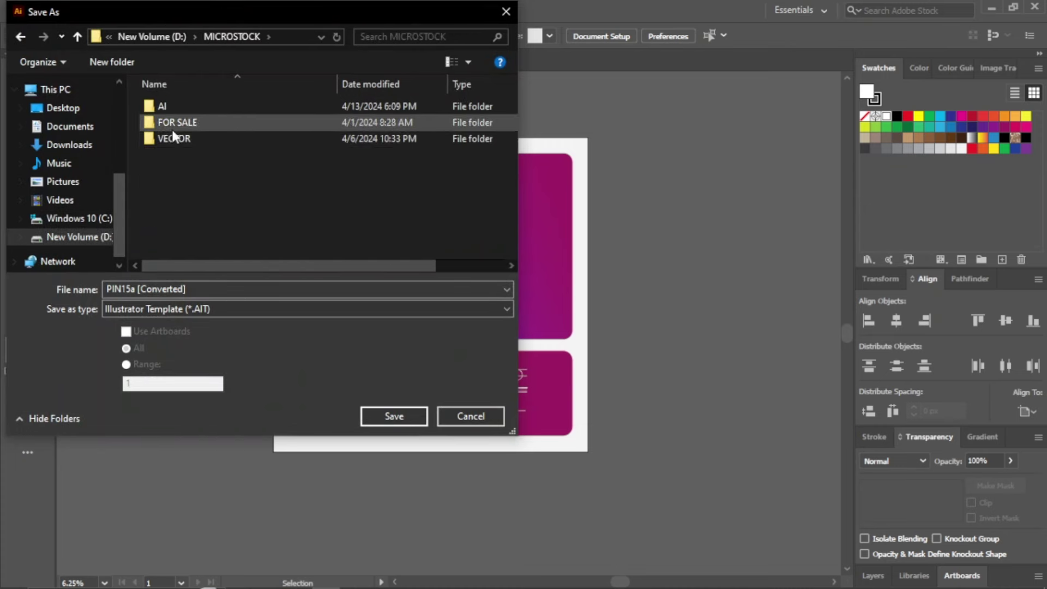
click(178, 143)
double_click(177, 146)
double_click(188, 126)
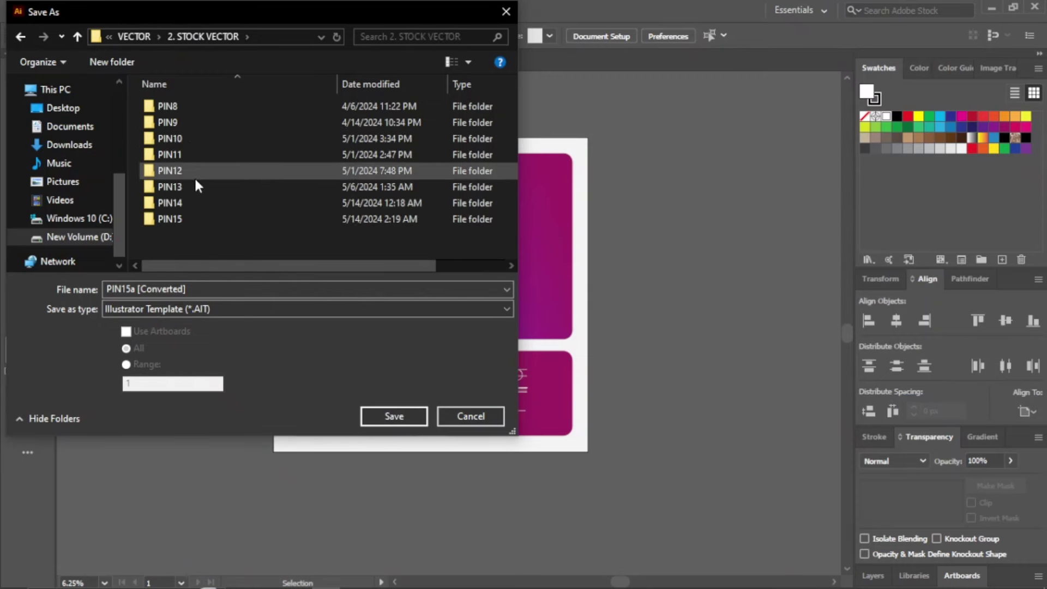
double_click(200, 224)
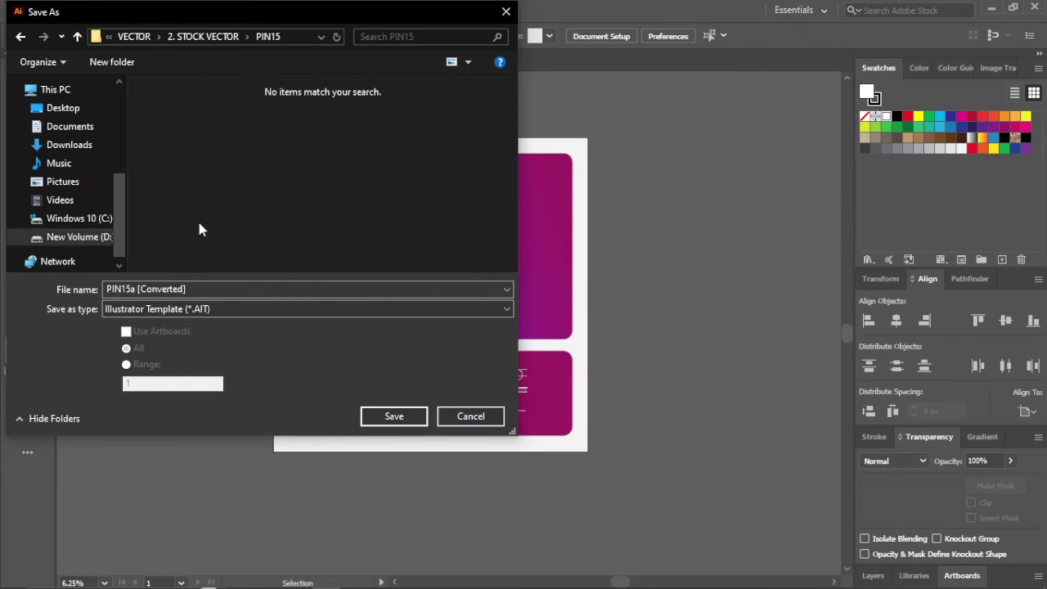
click(199, 289)
double_click(199, 289)
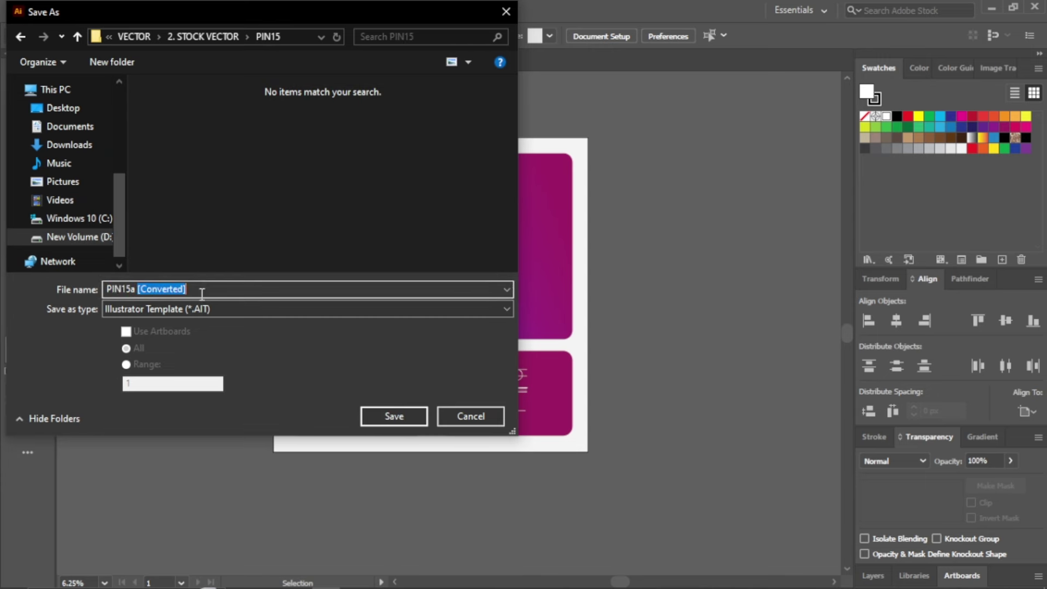
key(BackSpace)
key(BackSpace)
key(BackSpace)
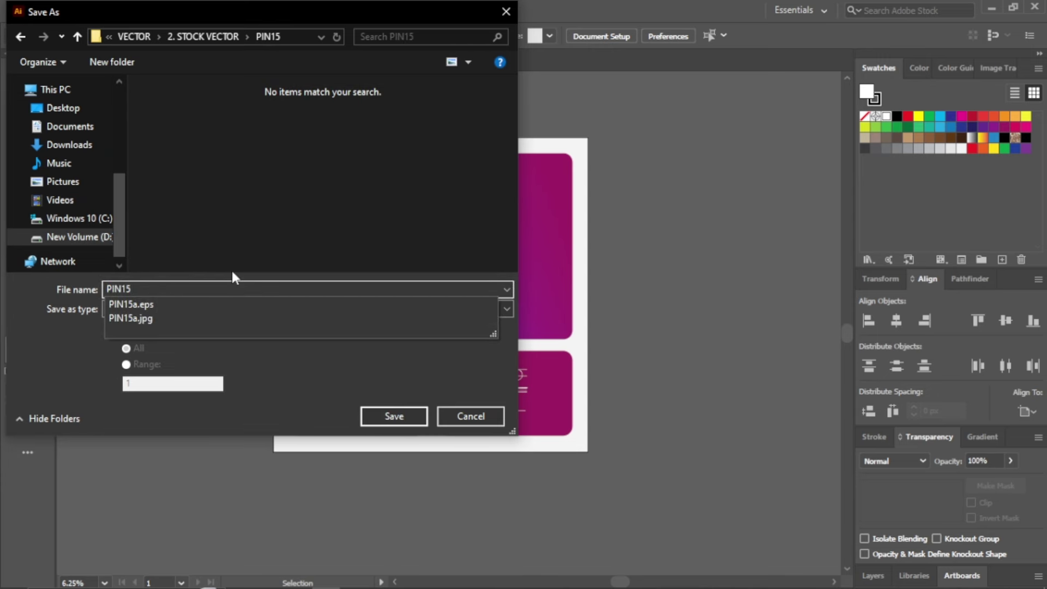
text(b)
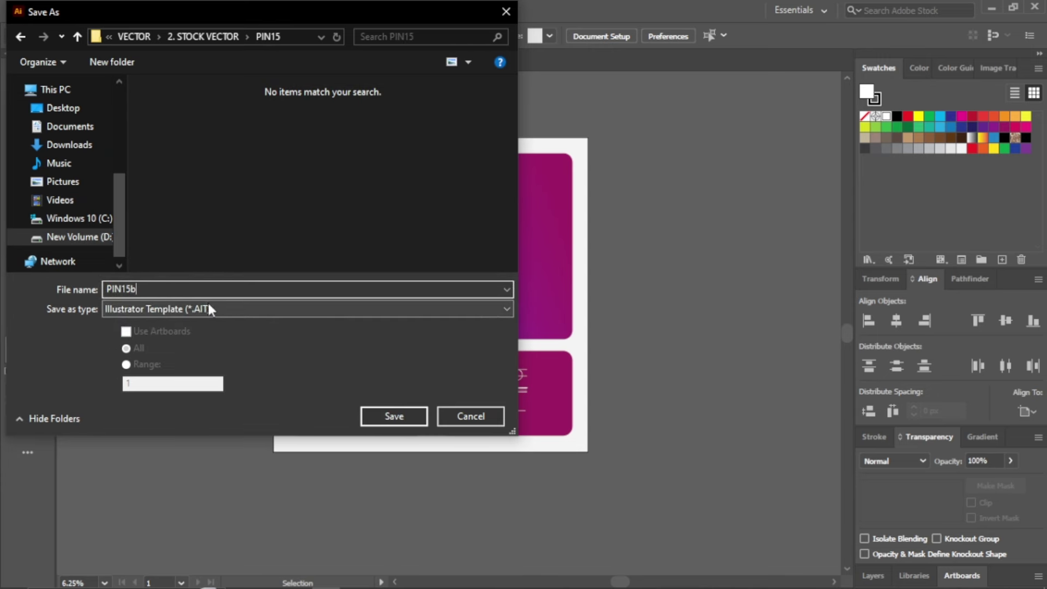
Save PIN15b as Illustrator EPS with version Illustrator 10 EPS
click(185, 309)
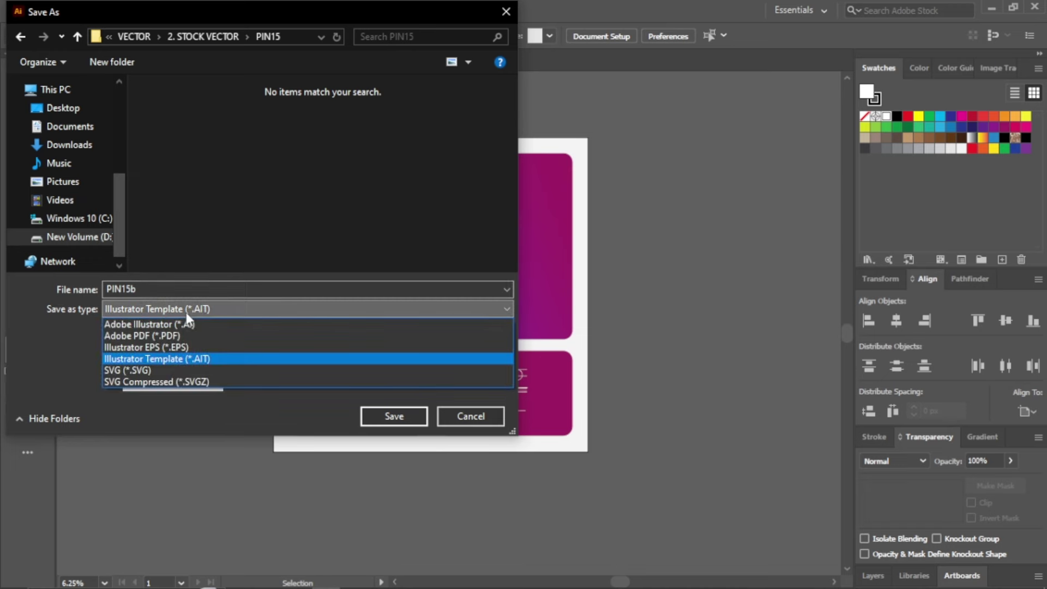
click(215, 349)
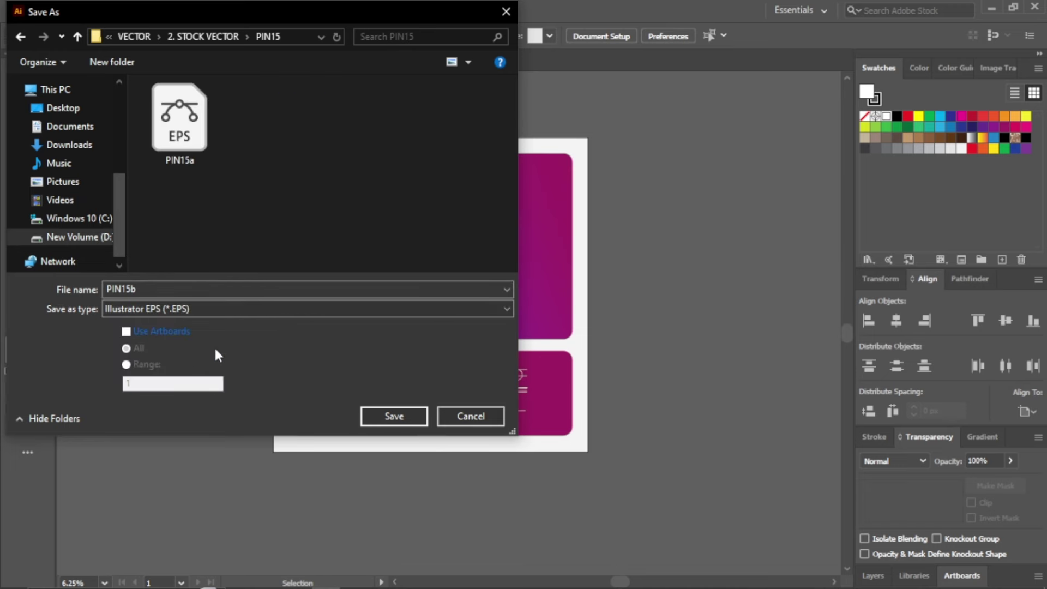
click(400, 420)
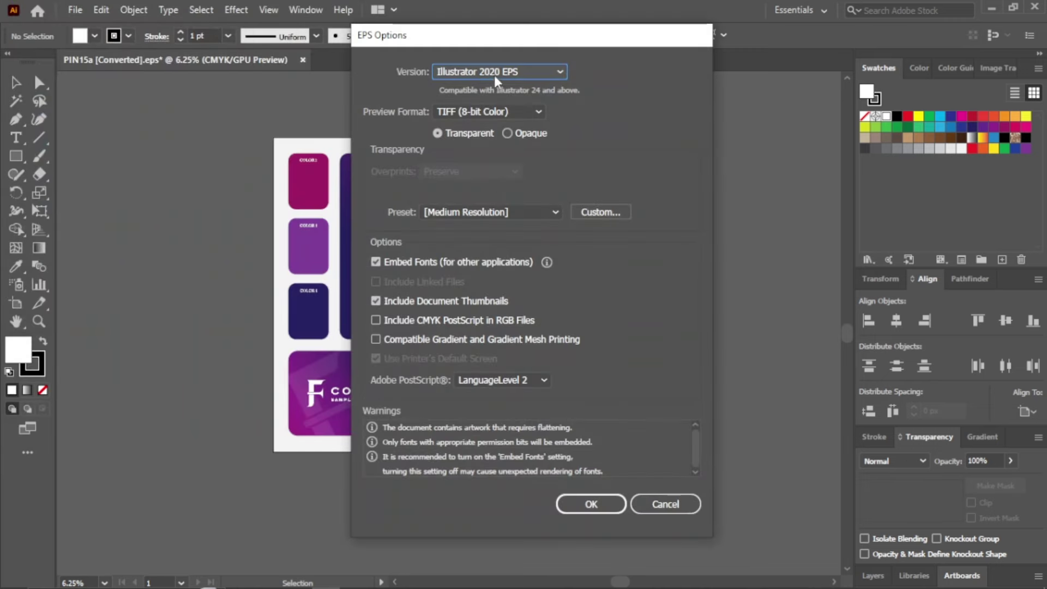
click(492, 73)
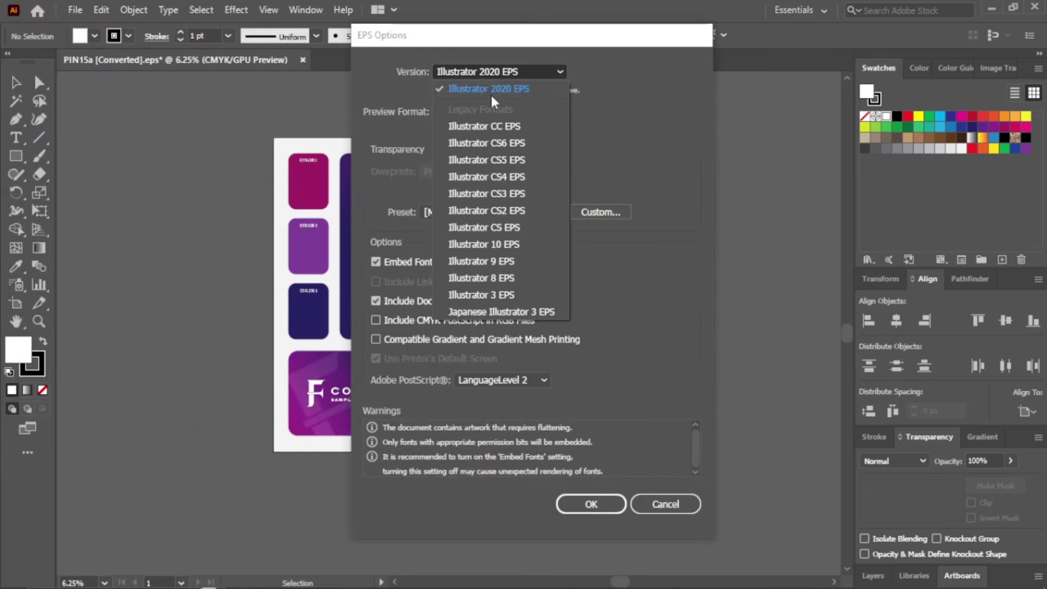
click(499, 244)
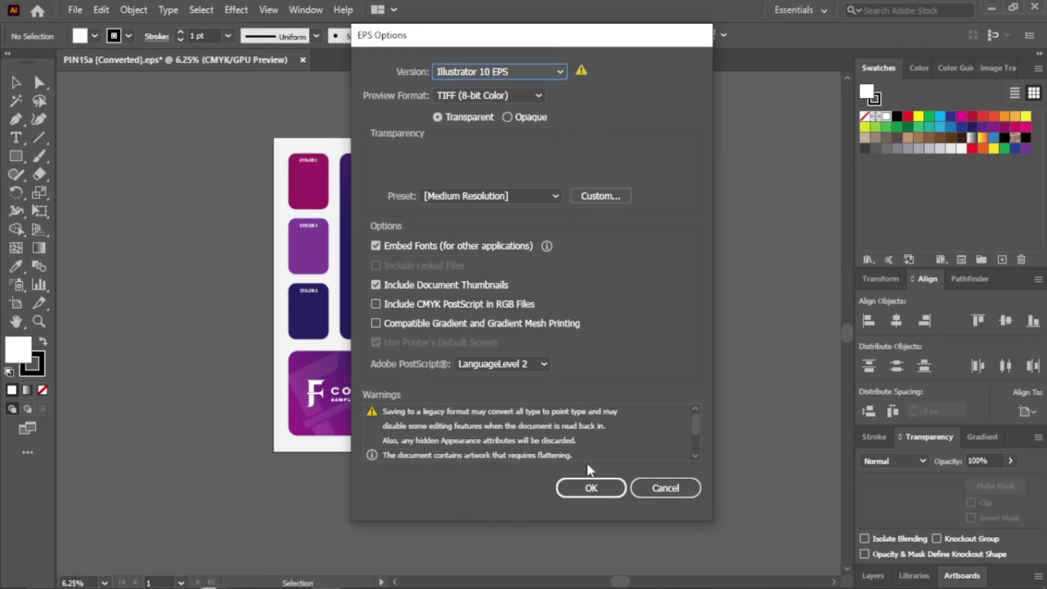
click(599, 482)
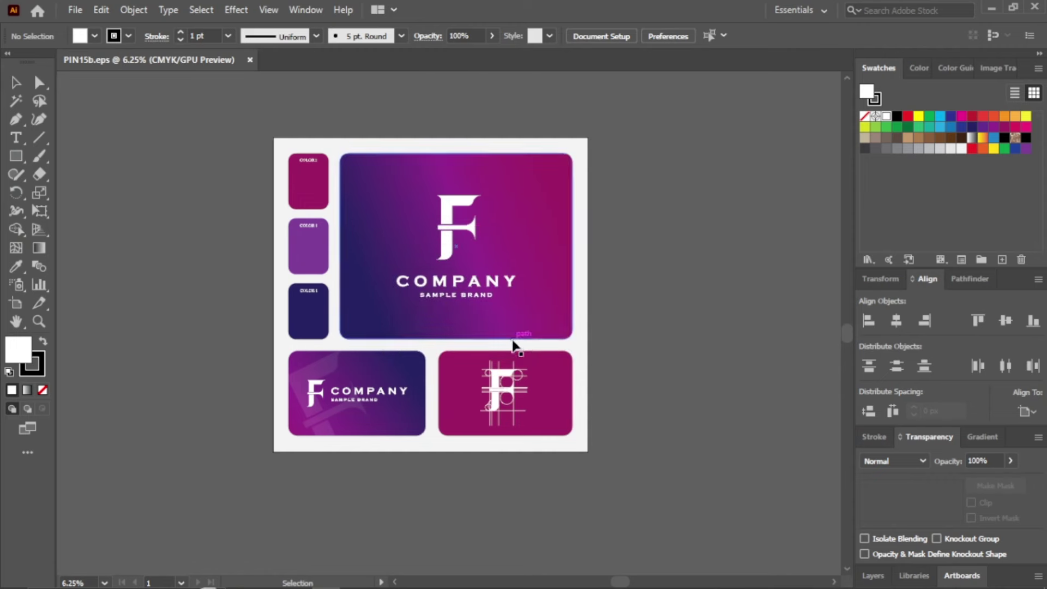
Export PIN15b as JPEG using artboards into the PIN15 folder
click(74, 15)
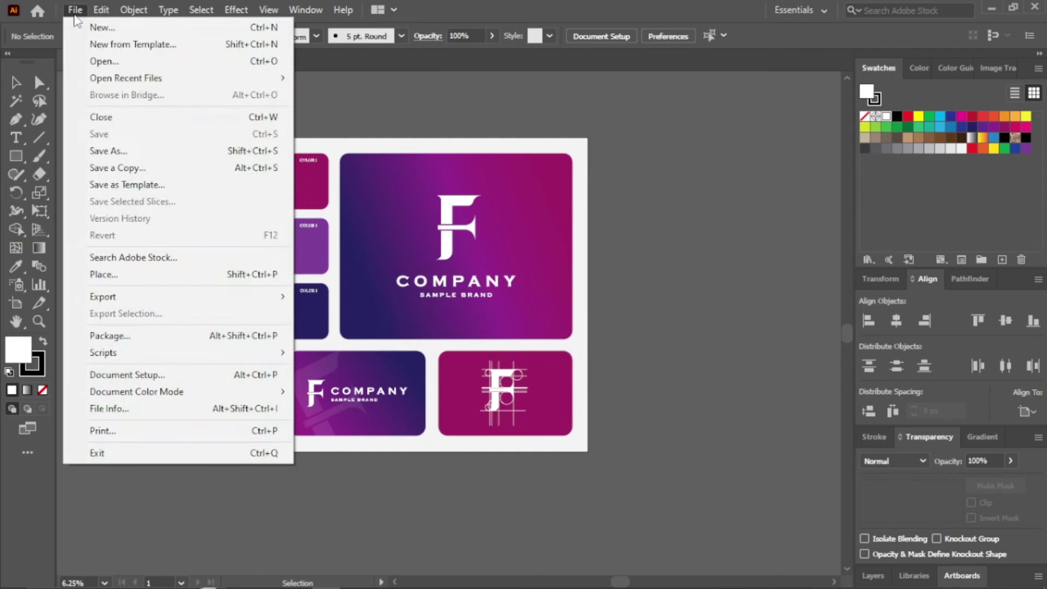
mouse_move(103, 296)
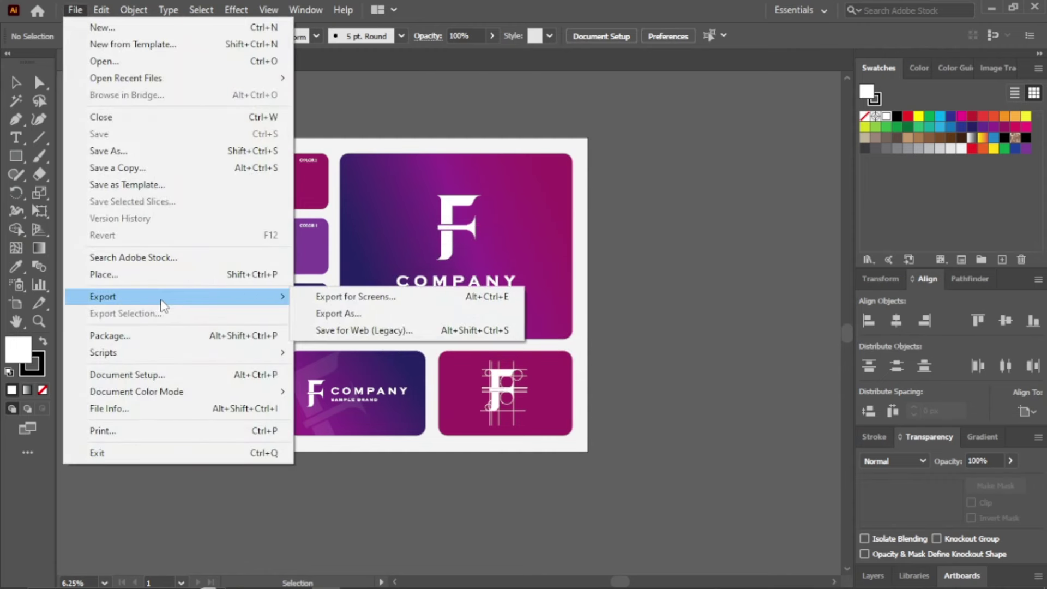
click(353, 314)
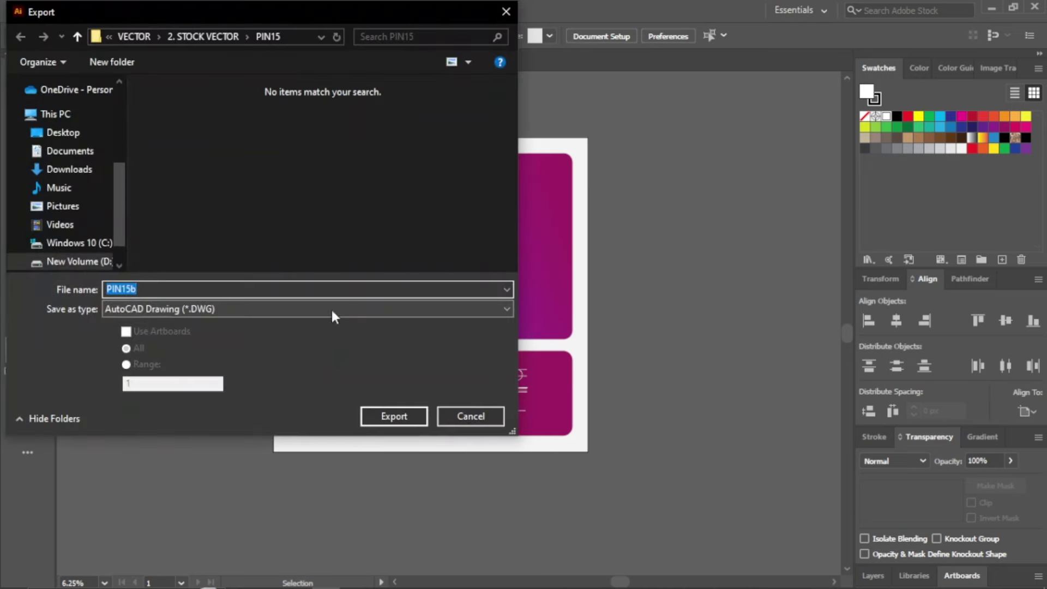
click(312, 309)
click(296, 392)
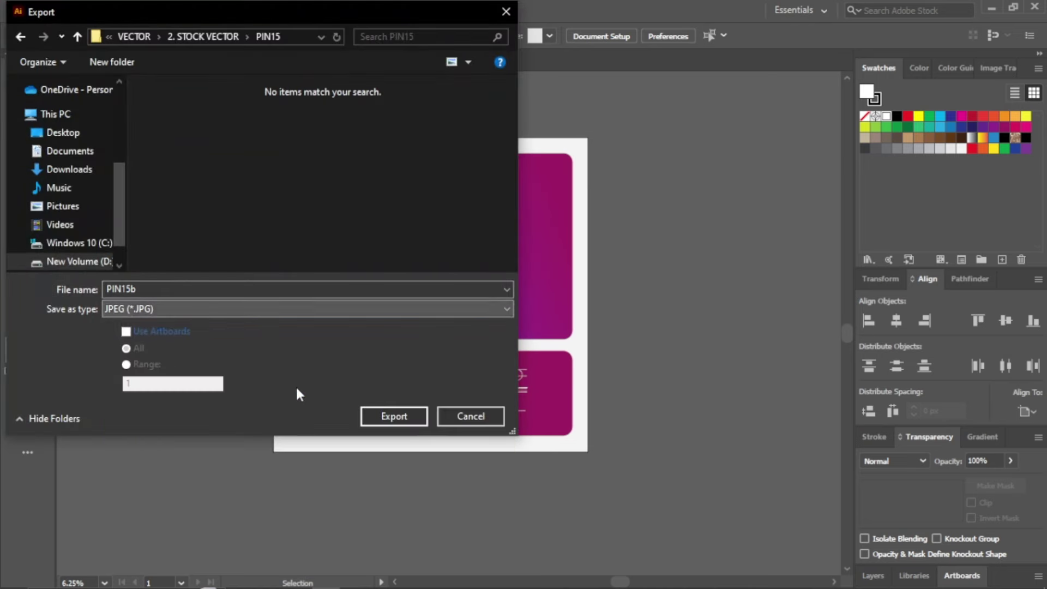
click(166, 330)
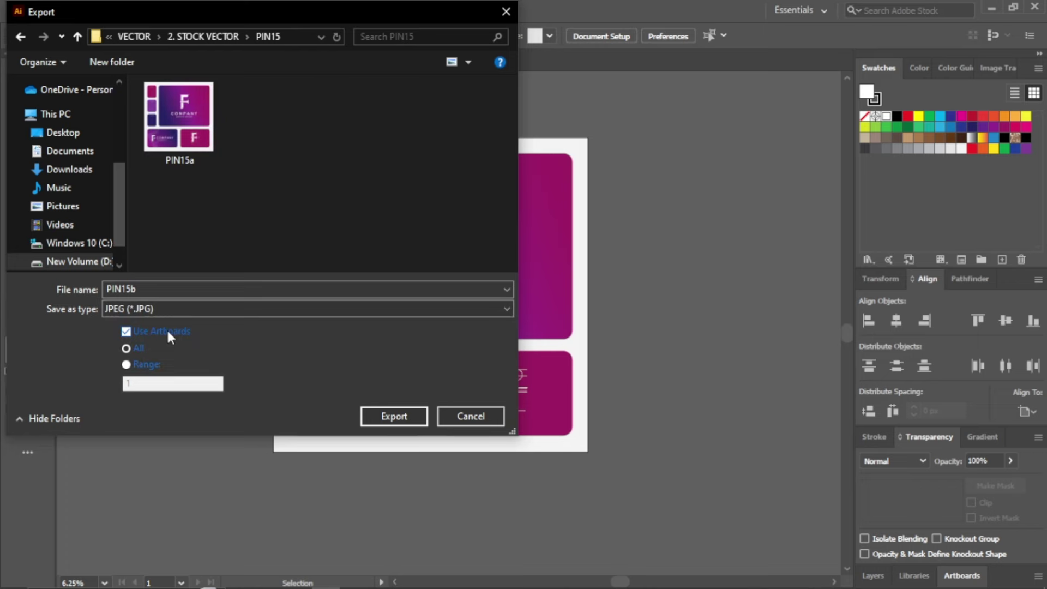
click(404, 416)
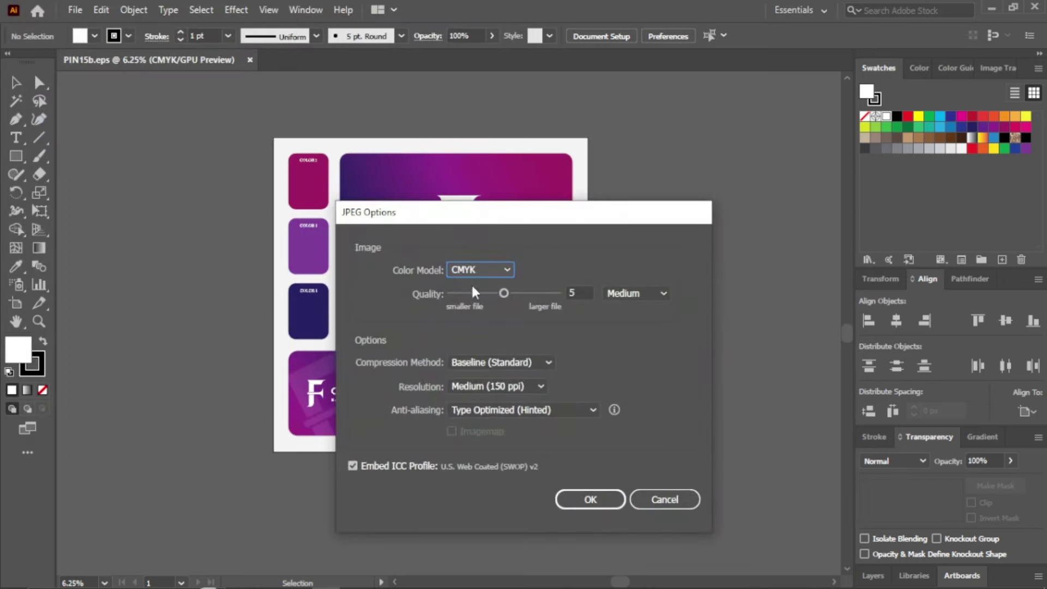
Set the JPEG options to RGB colour model and quality 10 (Maximum)
click(475, 267)
click(475, 281)
click(502, 293)
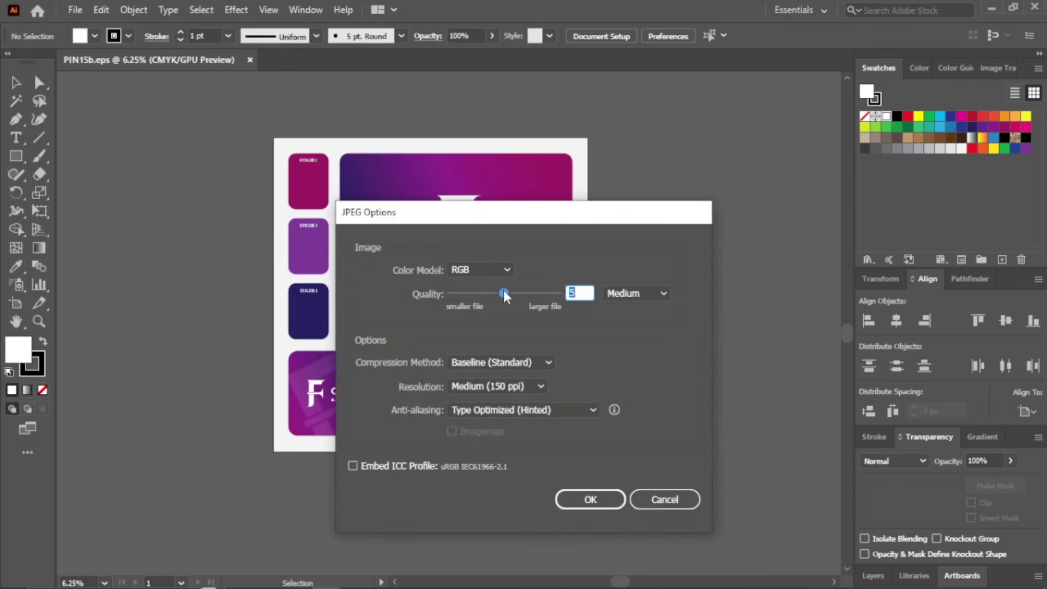
drag(502, 293, 556, 295)
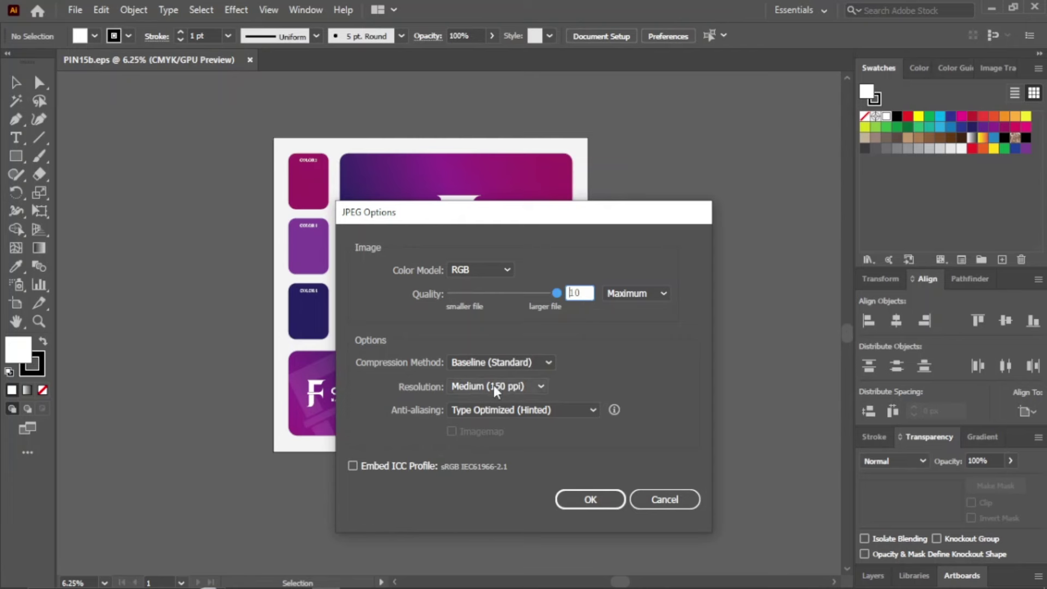
click(590, 499)
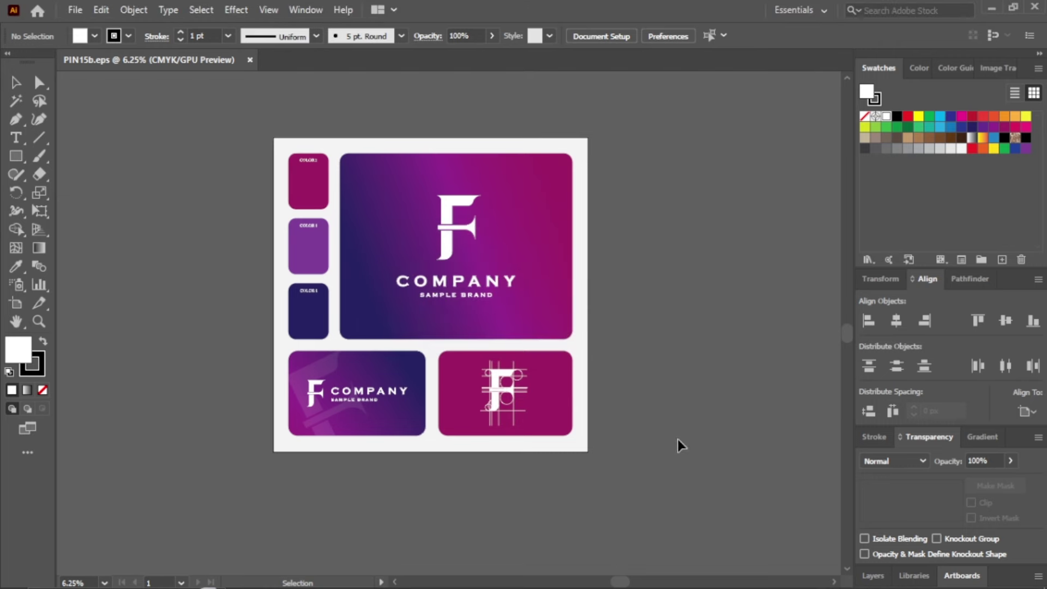
Open Artboard Options for Artboard 2 and check its 4000 px width and height
click(974, 573)
click(1030, 516)
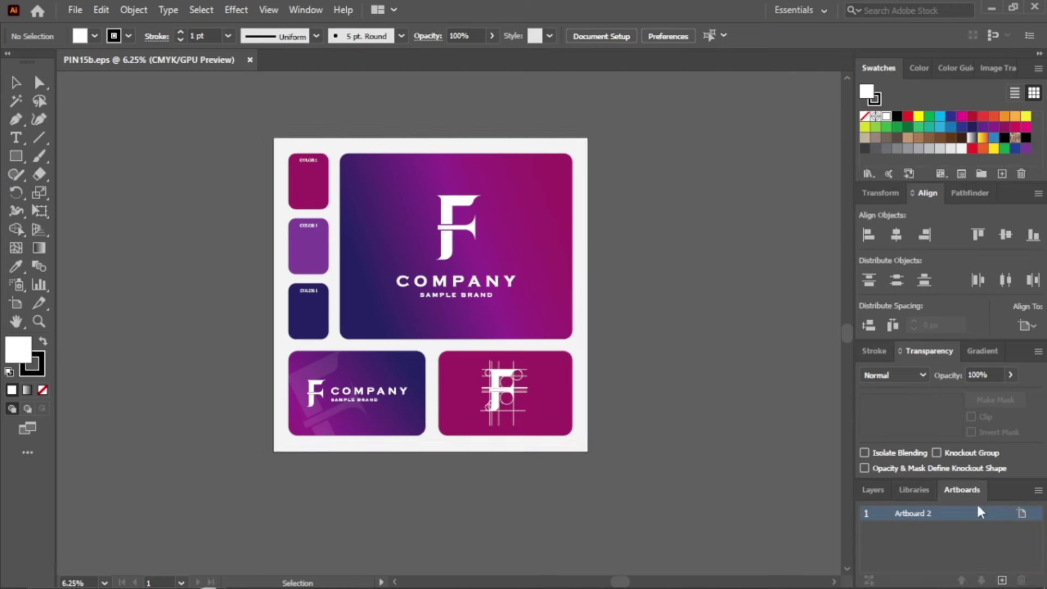
click(1021, 513)
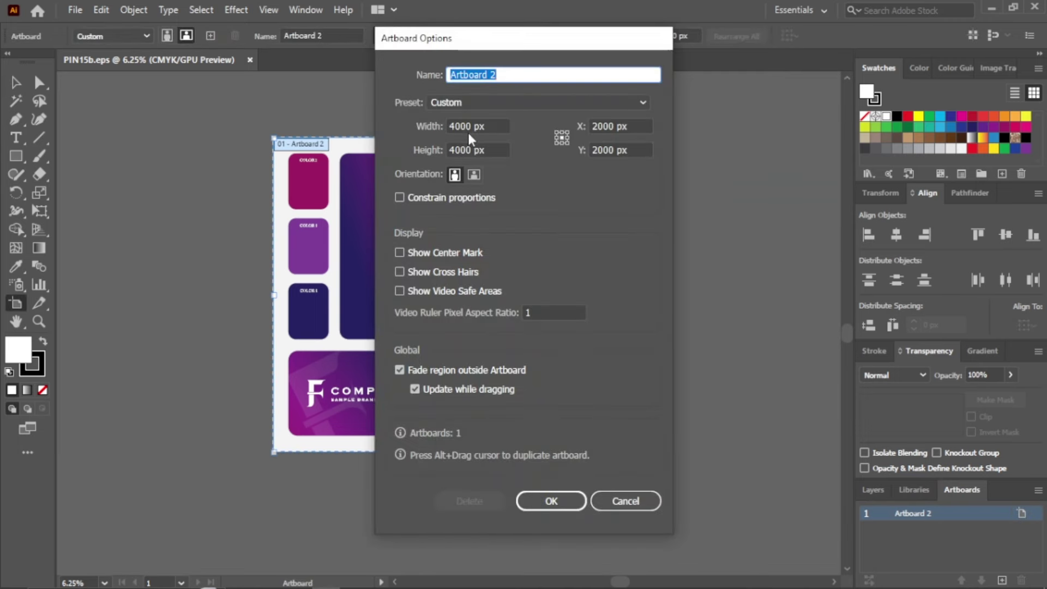
click(468, 131)
click(470, 149)
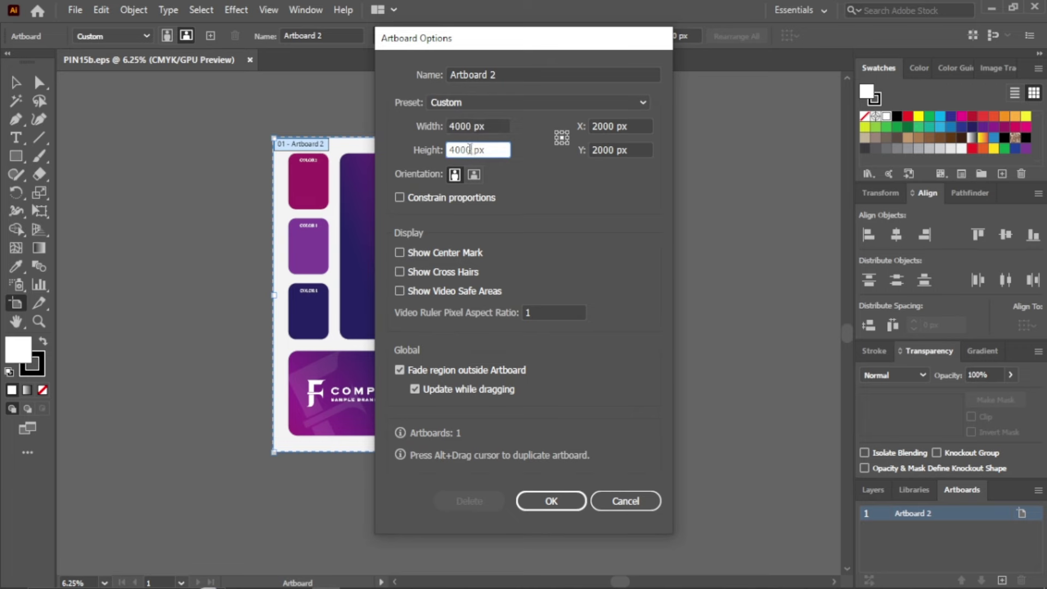
In File Explorer, go to the D:\MICROSTOCK\VECTOR\2. STOCK VECTOR\PIN15 folder
click(309, 581)
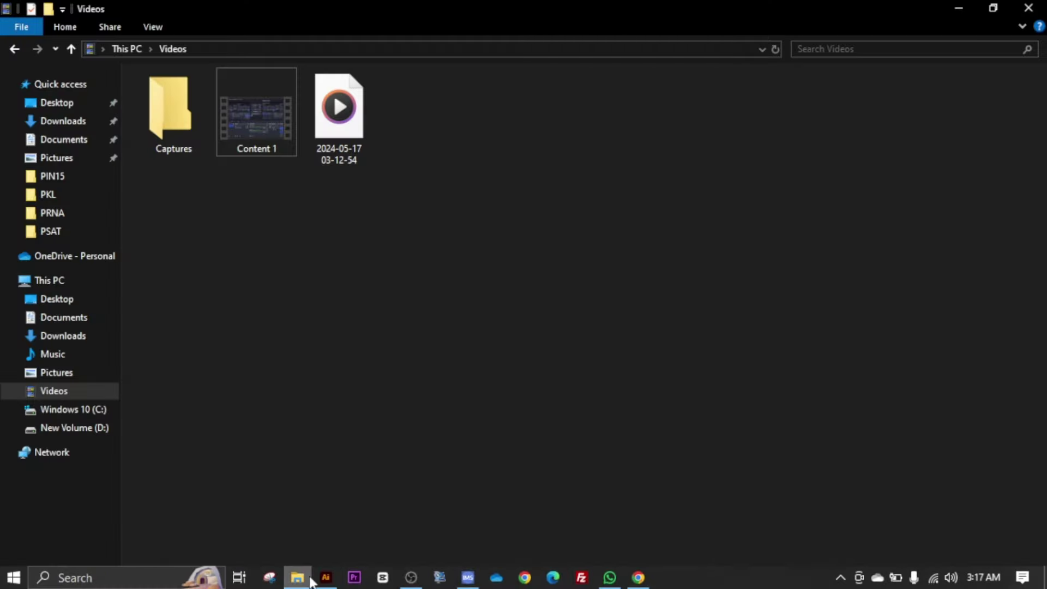
click(97, 429)
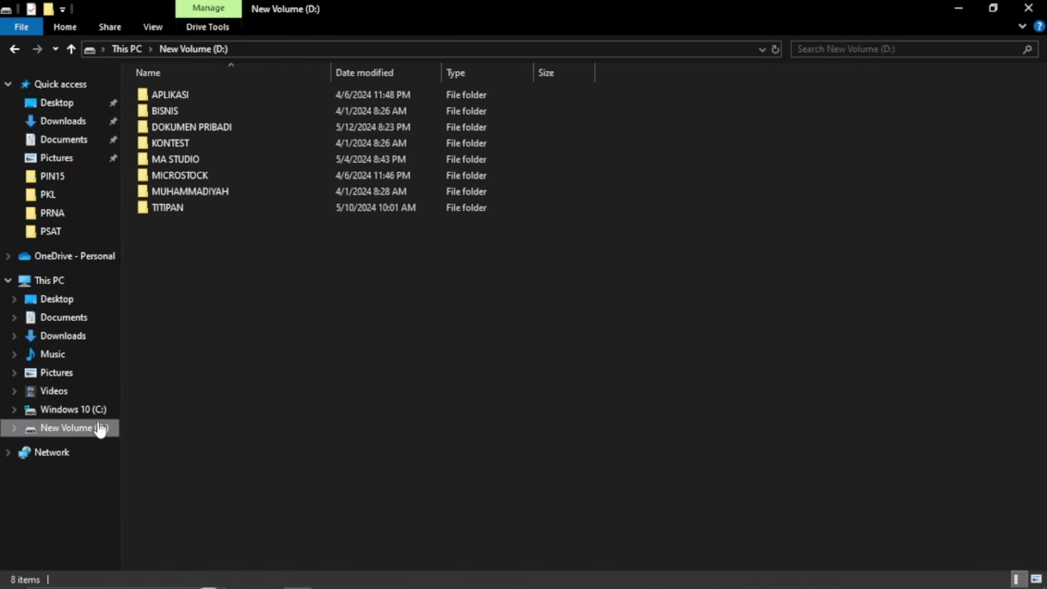
double_click(209, 168)
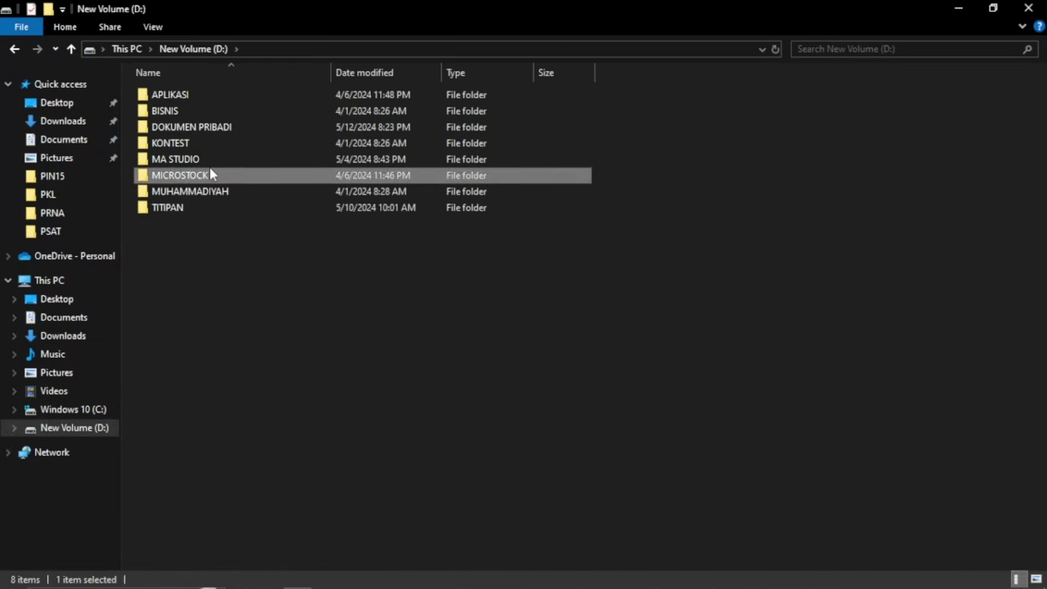
double_click(205, 133)
double_click(211, 114)
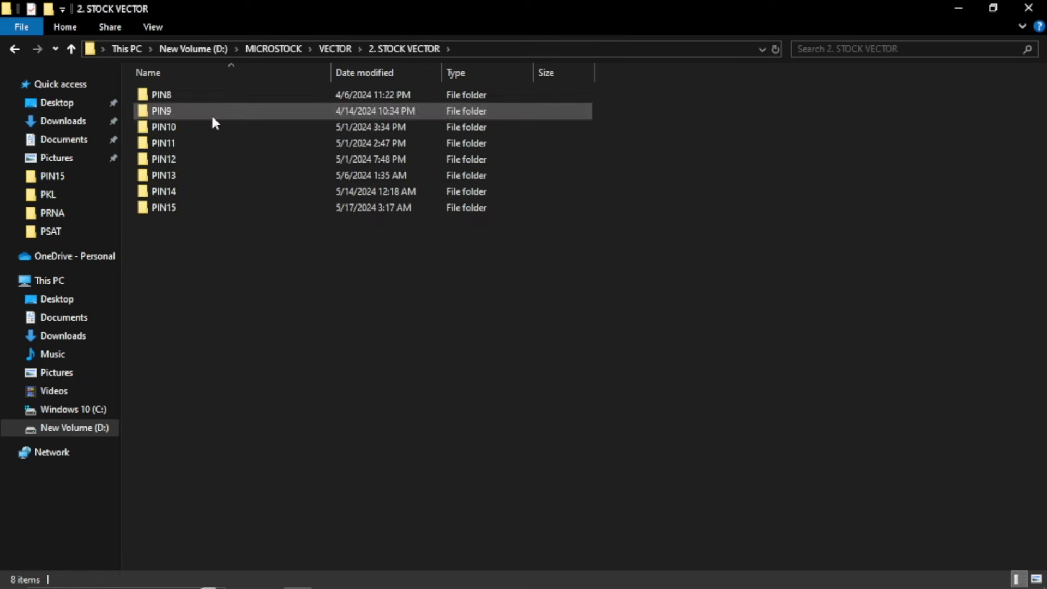
double_click(193, 209)
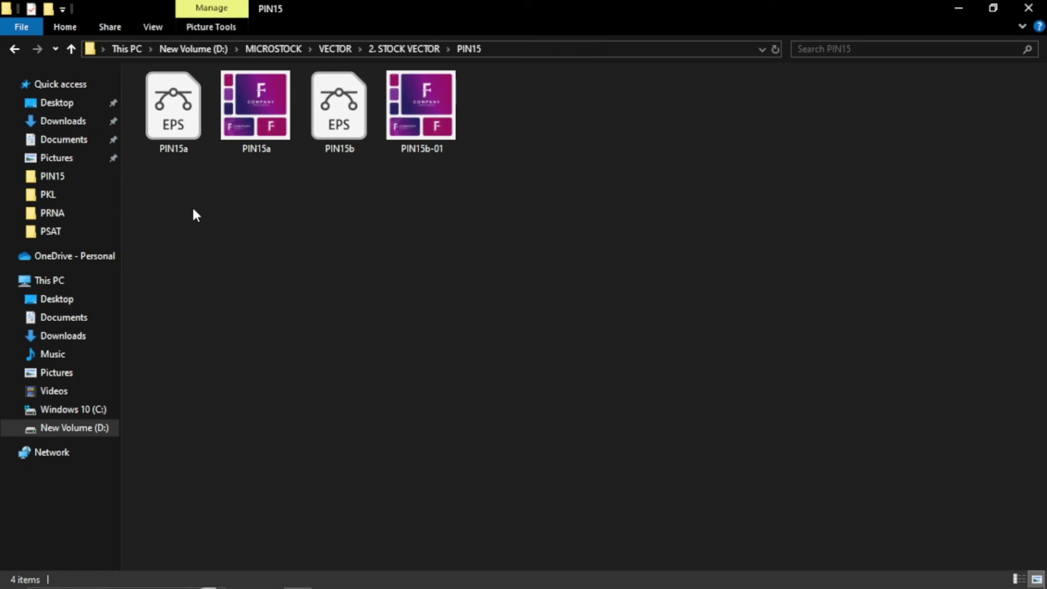
Rename the PIN15b-01 JPEG to PIN15b and compare it with the EPS
click(451, 113)
key(F2)
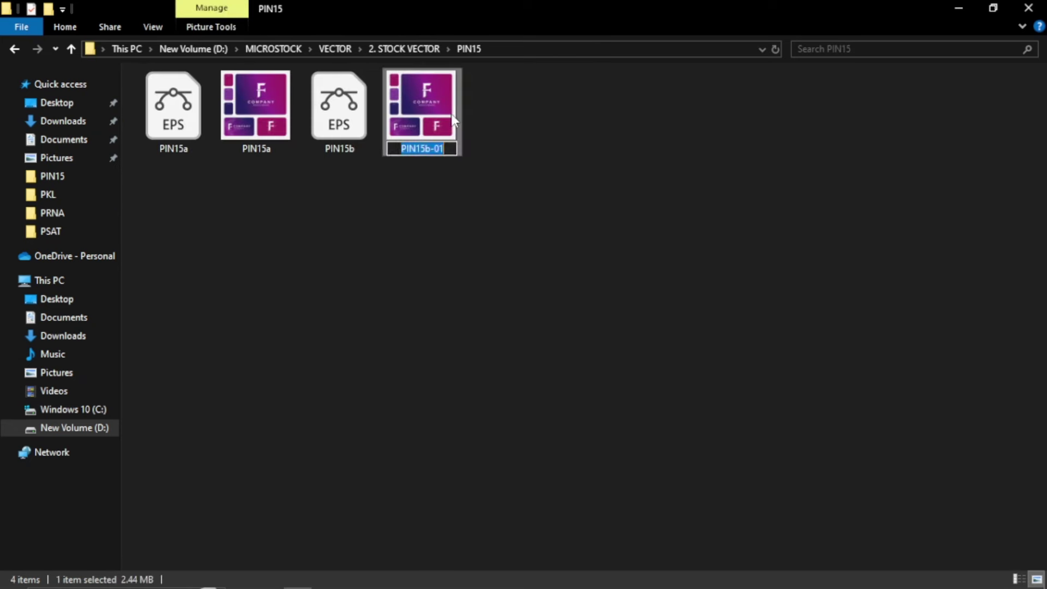
key(End)
key(BackSpace)
key(BackSpace)
key(BackSpace)
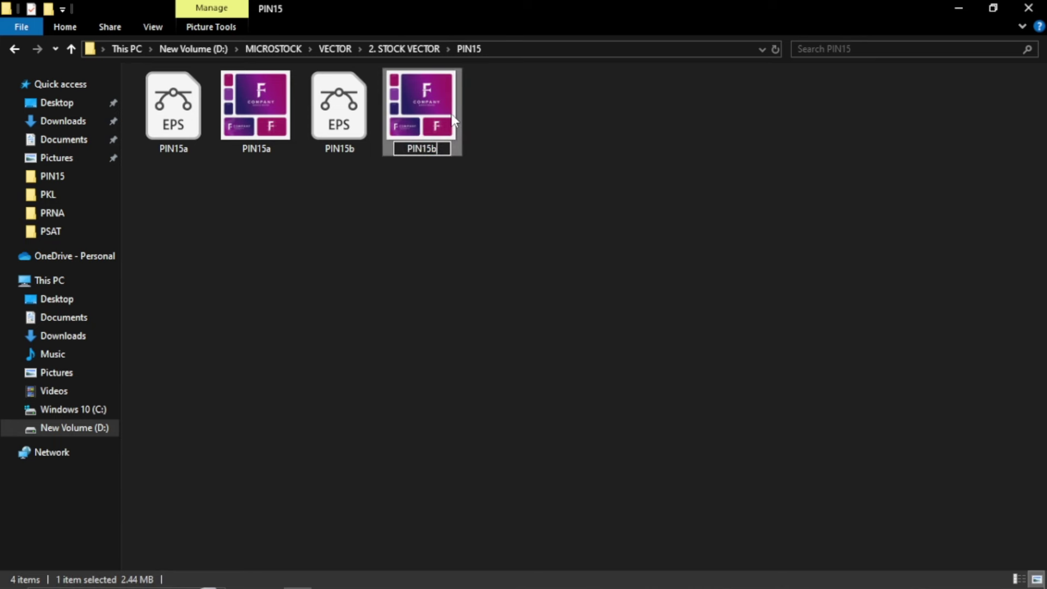
key(Return)
drag(343, 178, 448, 114)
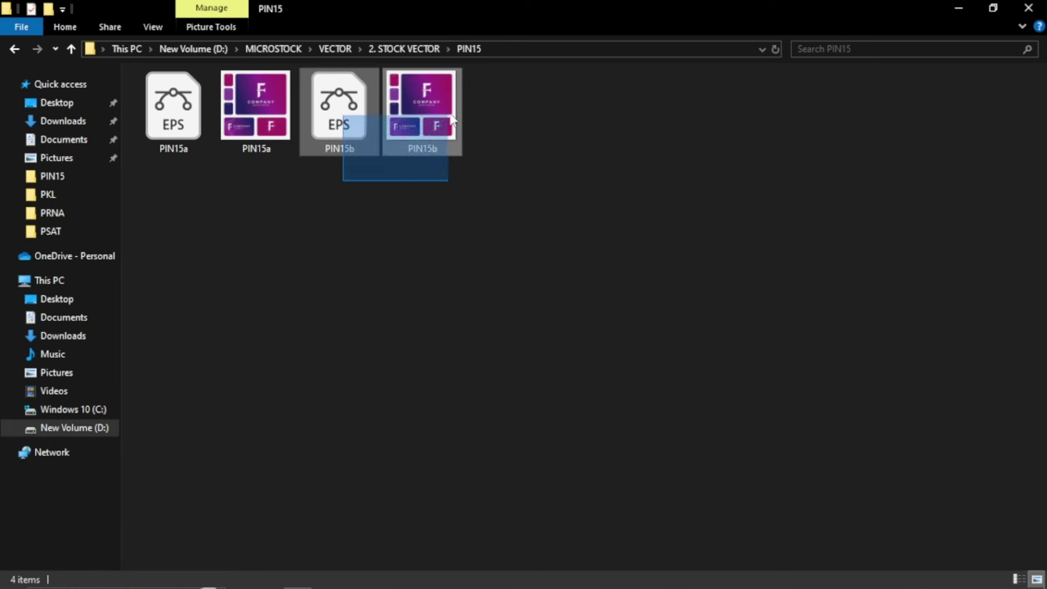
mouse_move(339, 105)
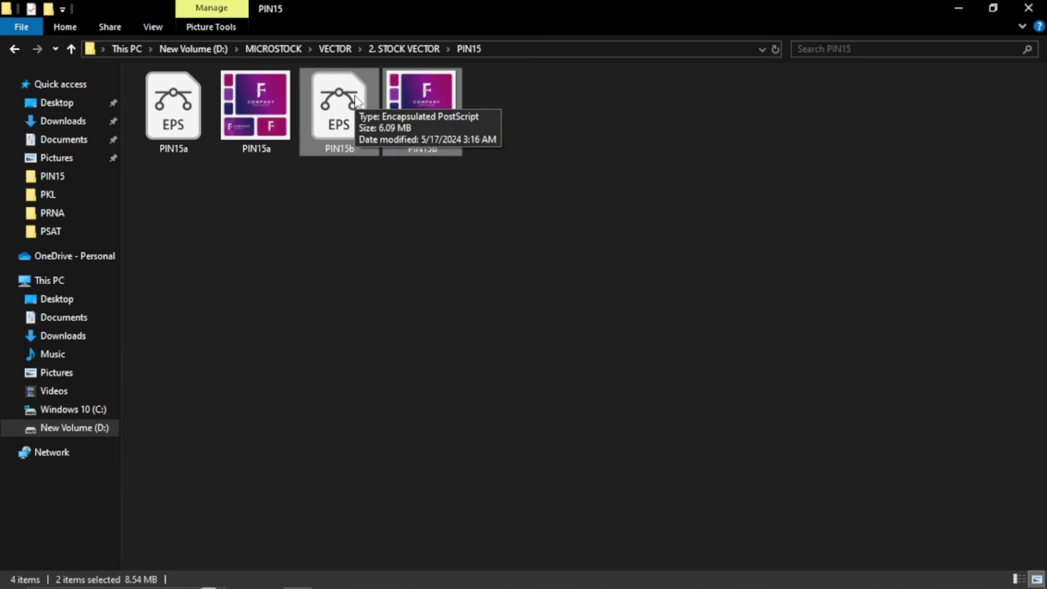
click(536, 236)
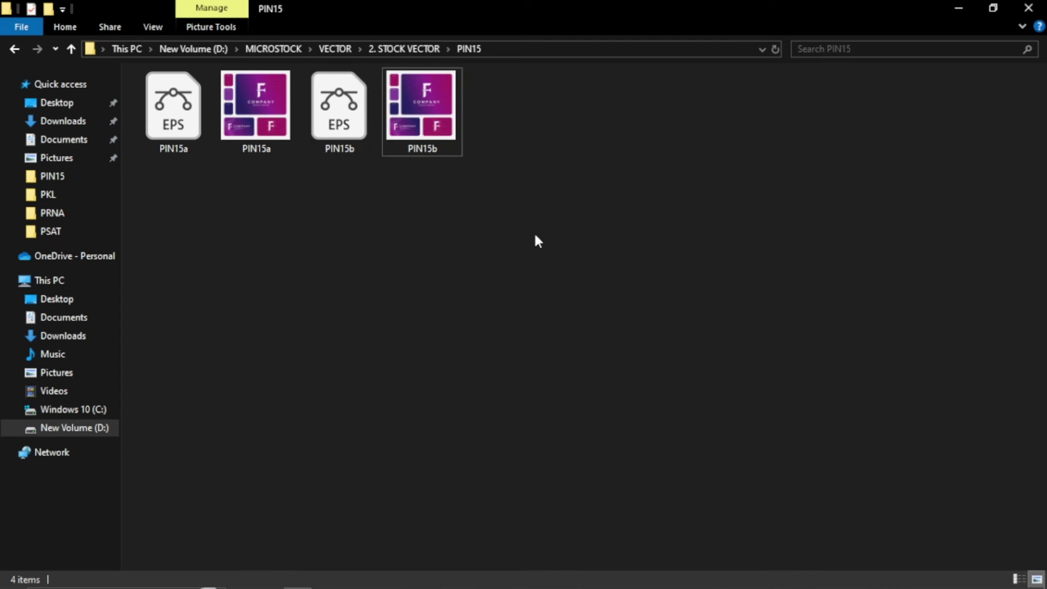
mouse_move(523, 585)
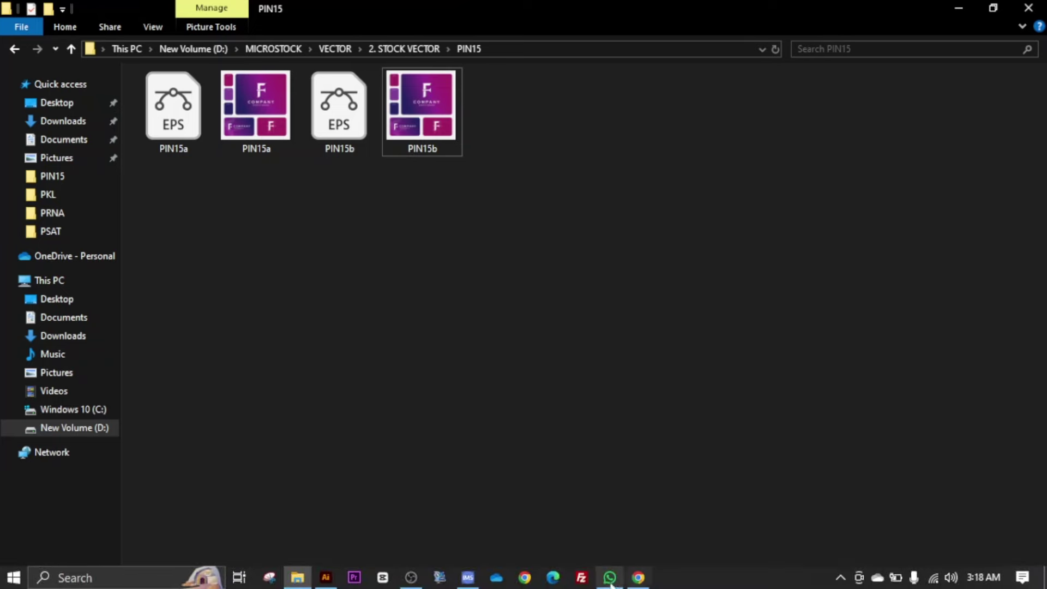
Back in Illustrator, cancel Artboard Options without applying any changes
click(325, 577)
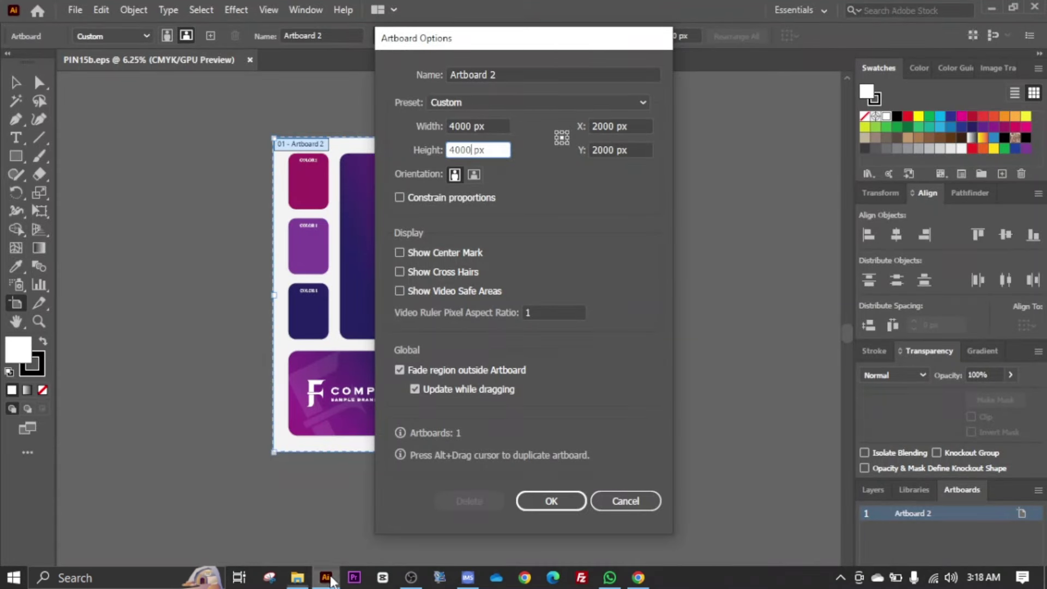
click(624, 501)
key(Escape)
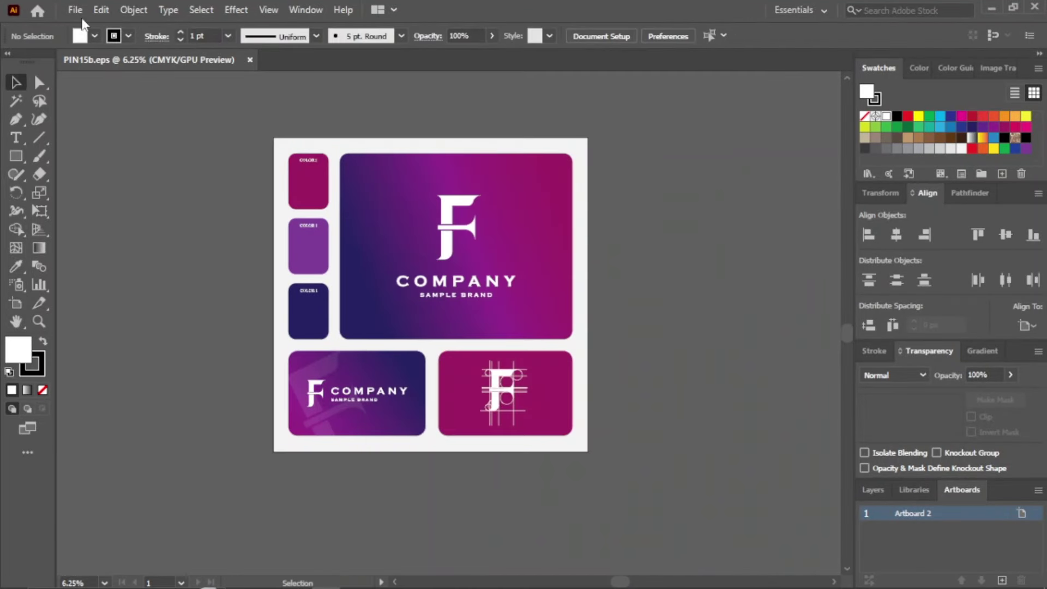
Confirm PIN15b.eps File Info still holds its title, description and keywords, closing unchanged
click(75, 10)
click(109, 408)
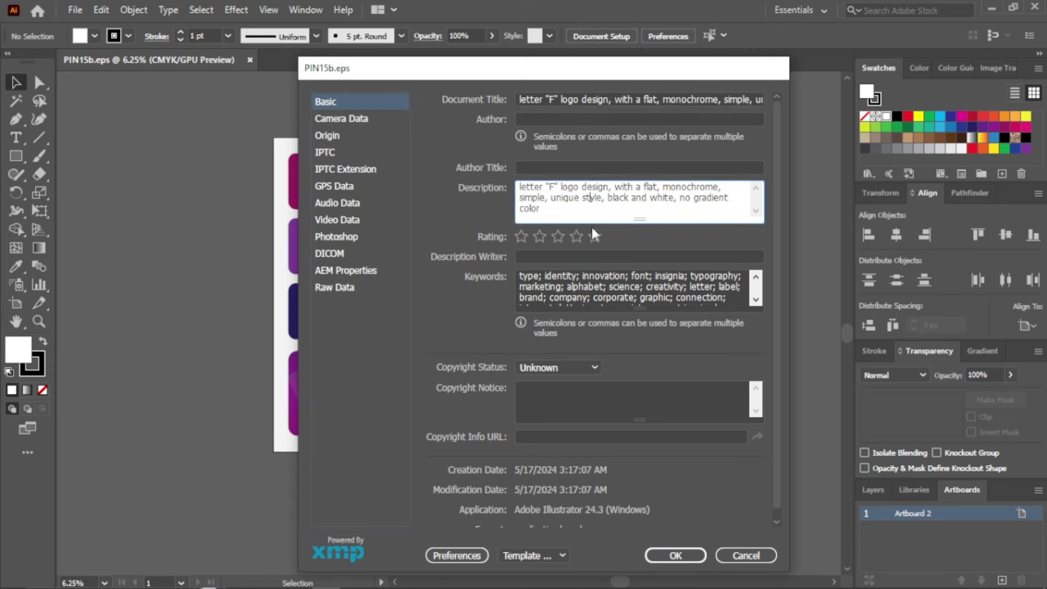
drag(520, 276, 611, 282)
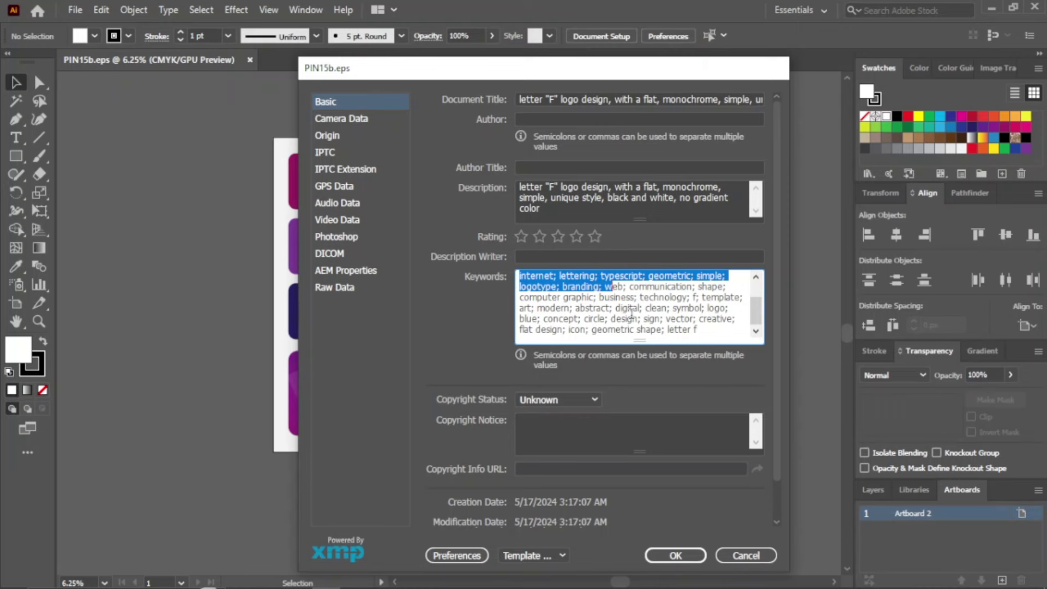
click(748, 557)
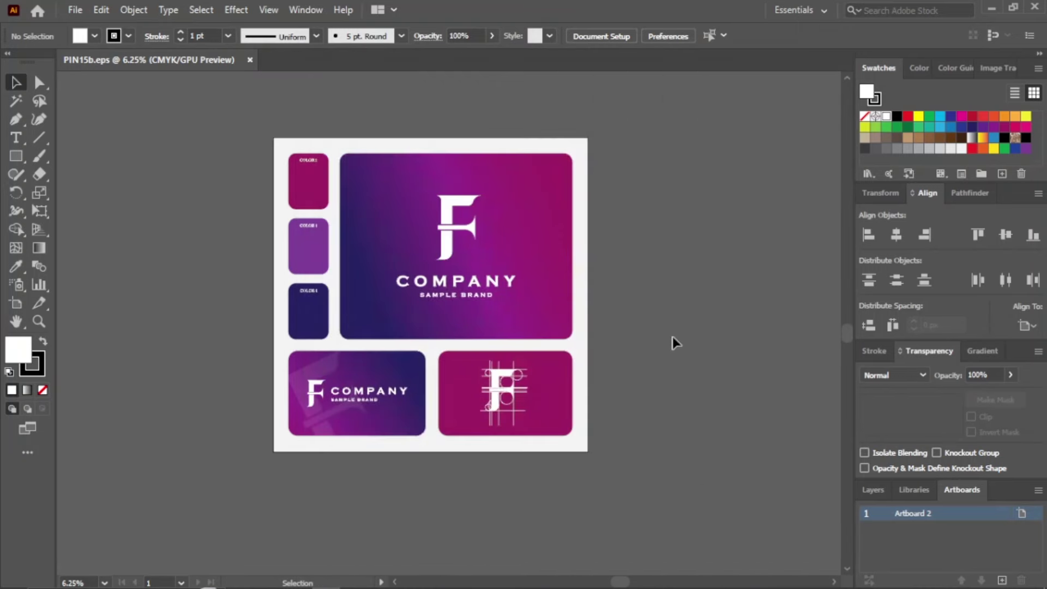